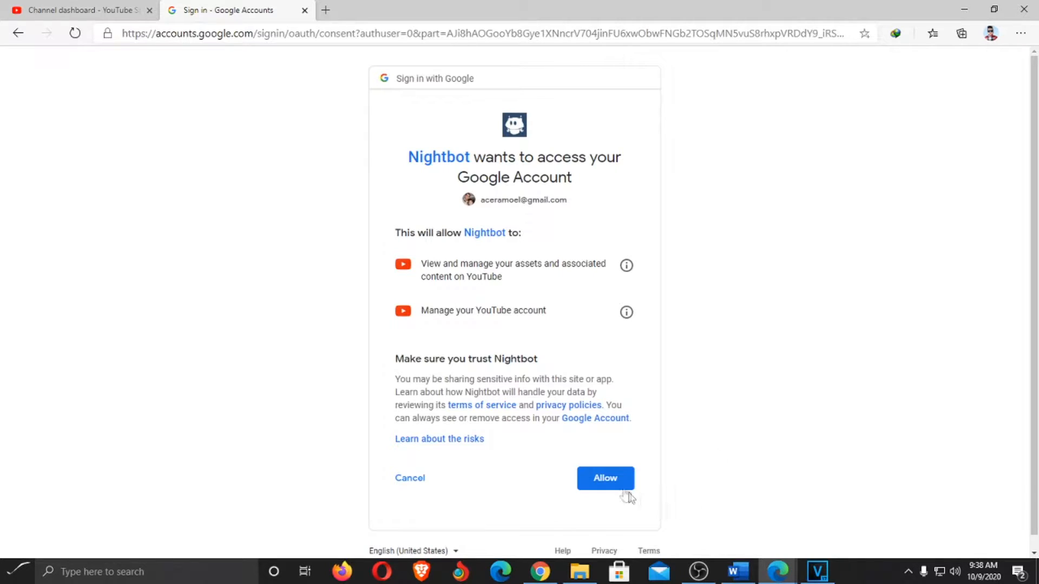
Allow Nightbot to view and manage the Google/YouTube account
click(602, 479)
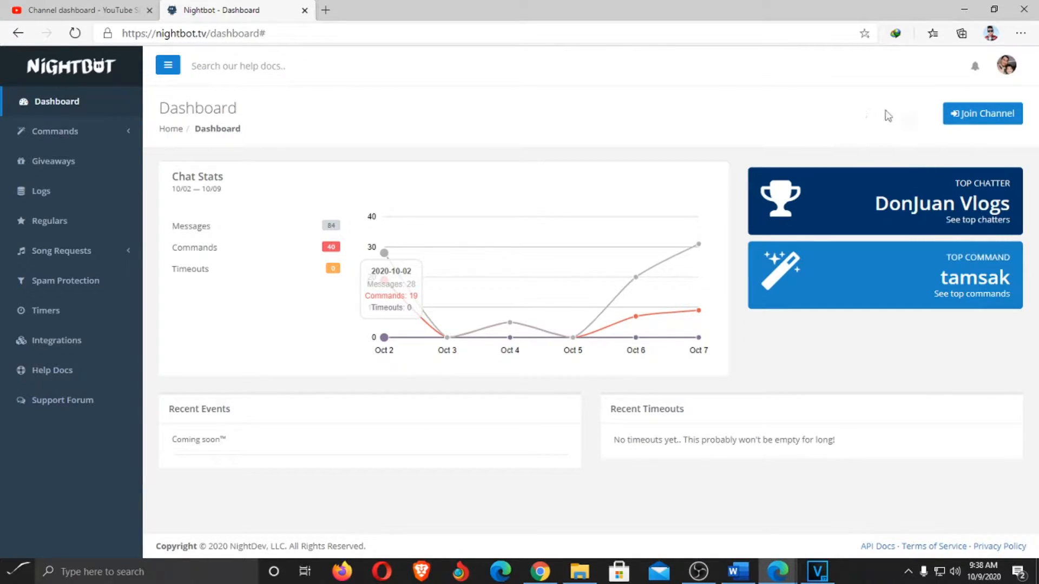
Have Nightbot join the YouTube channel and copy the channel URL from its next-steps instructions
click(958, 116)
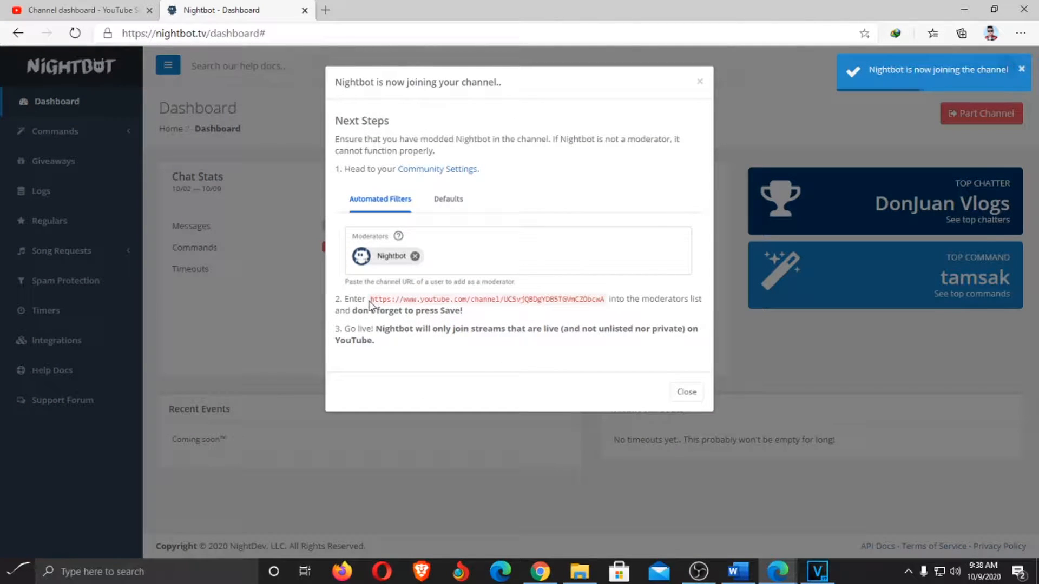
drag(370, 303, 608, 302)
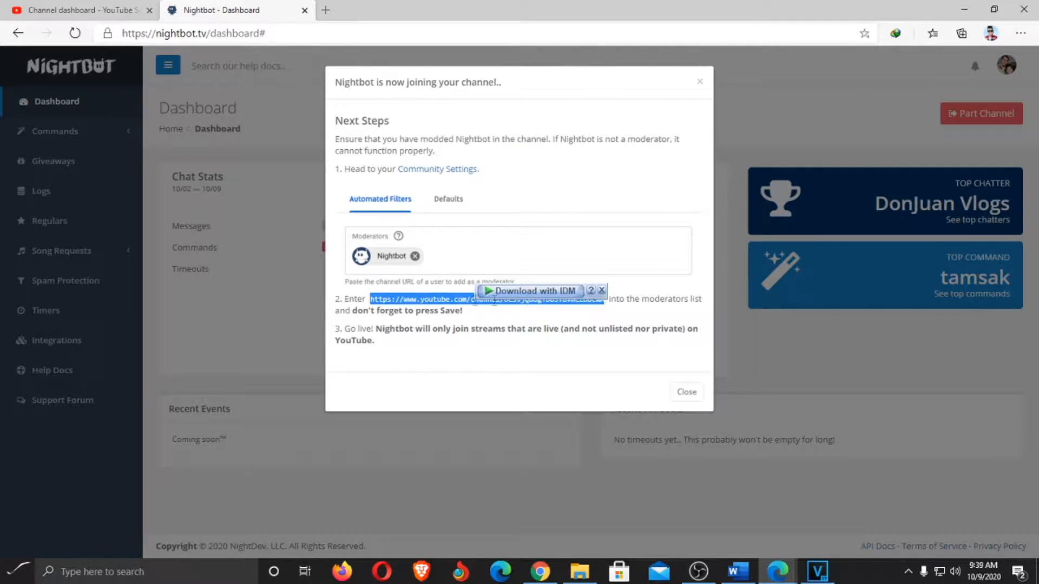
right_click(458, 299)
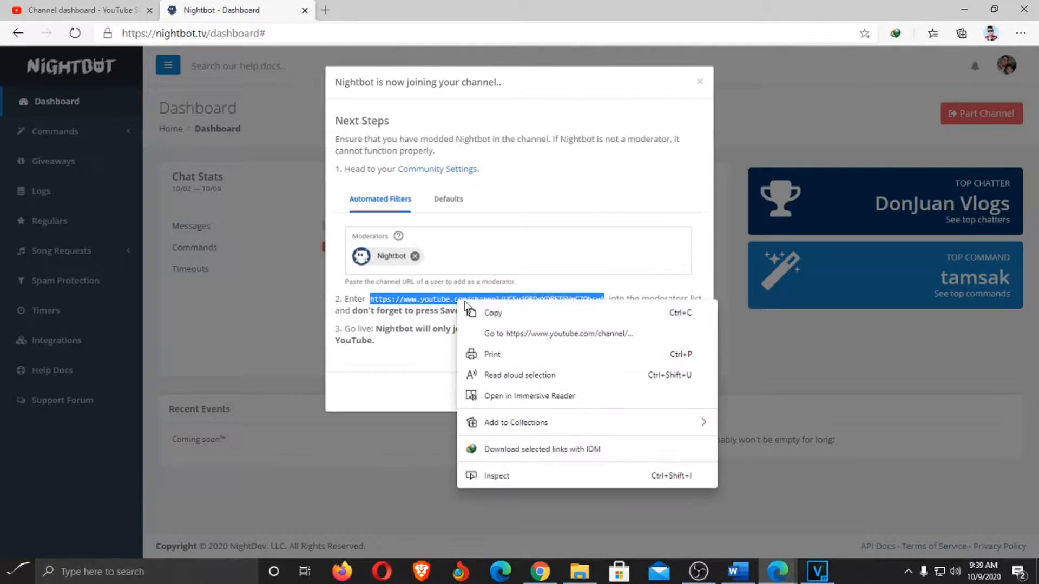
click(499, 313)
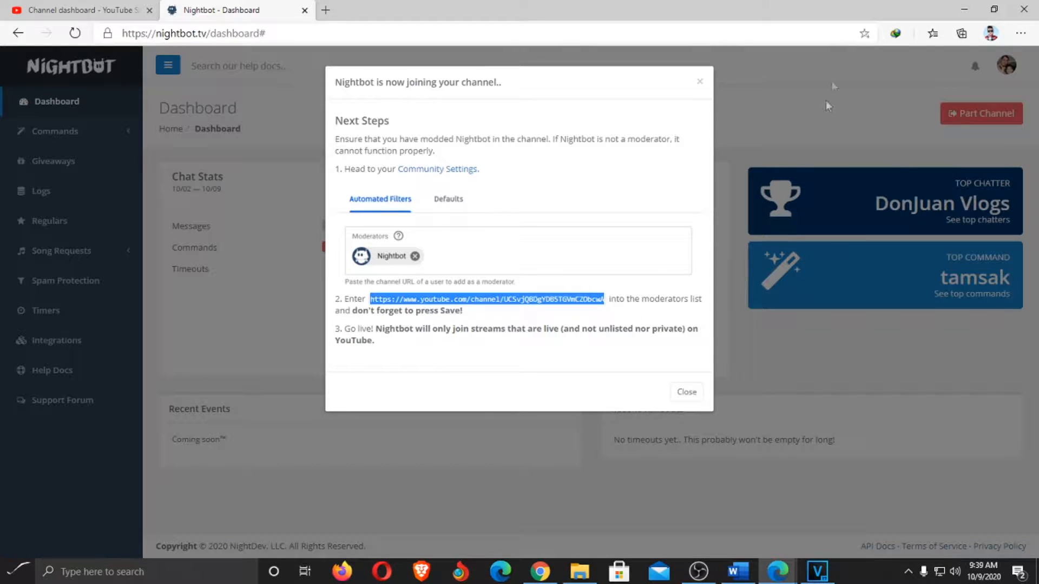
click(693, 394)
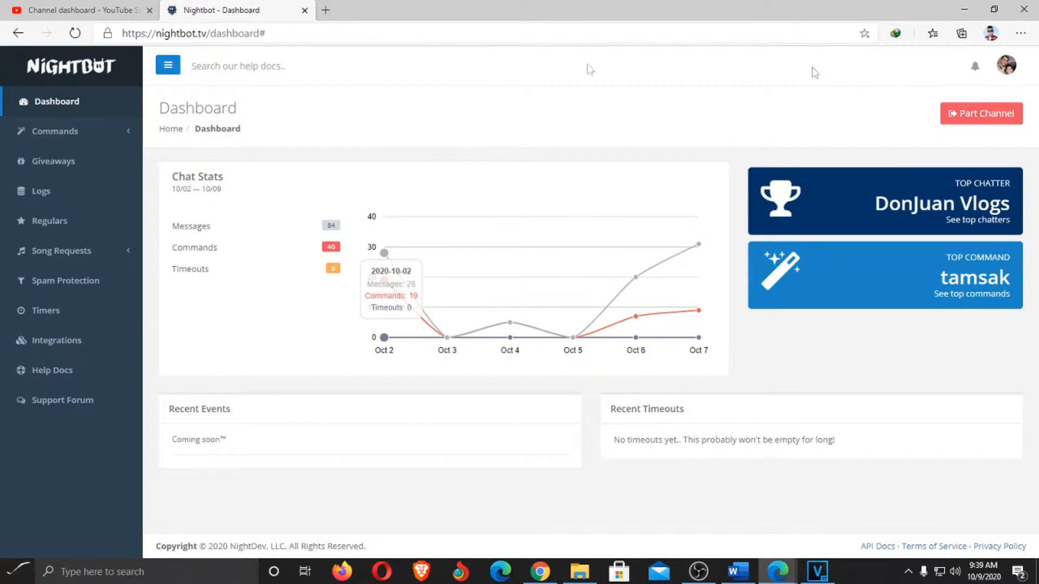
click(81, 10)
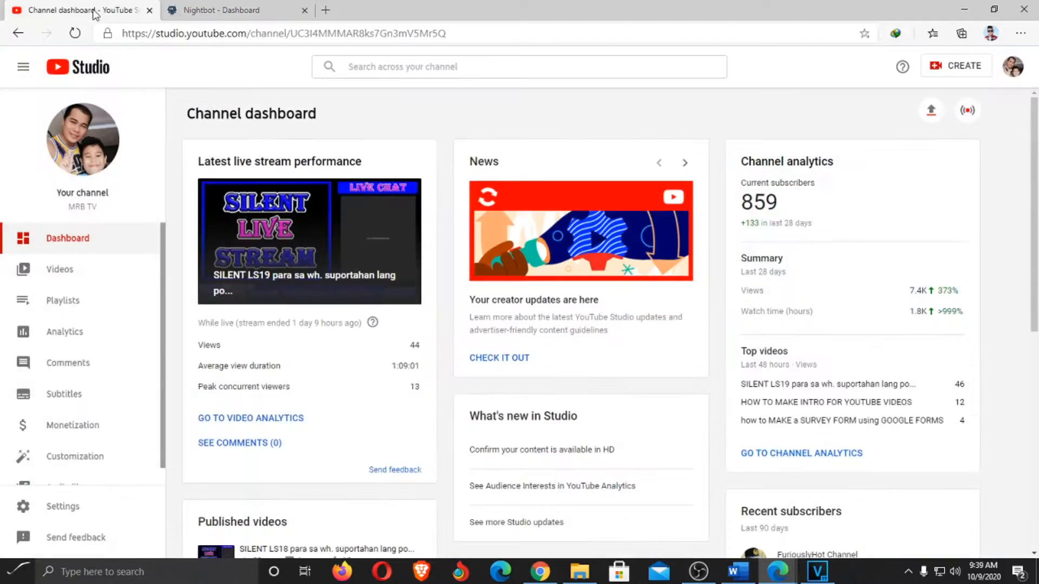
click(1013, 66)
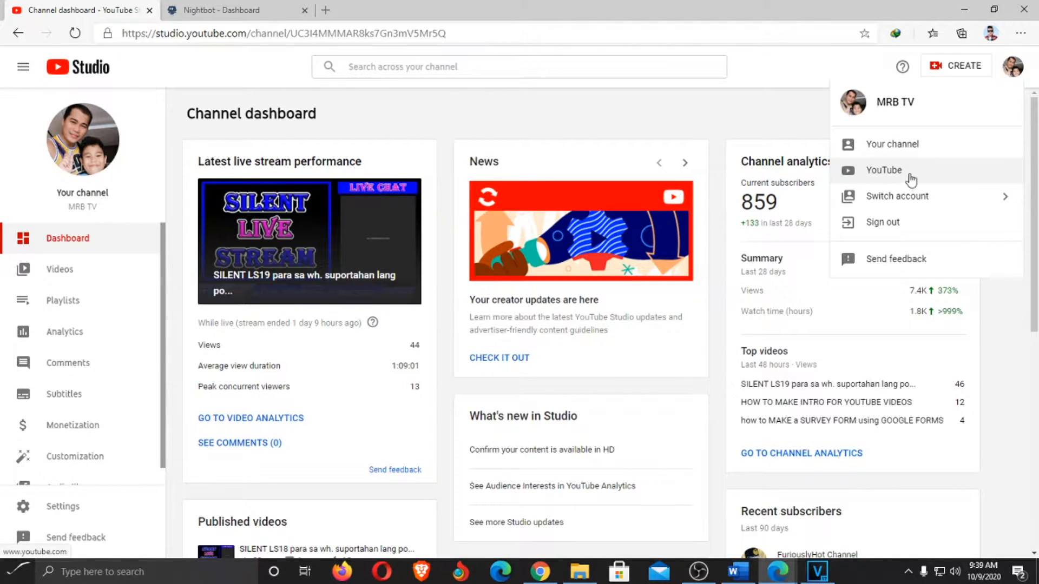
click(907, 148)
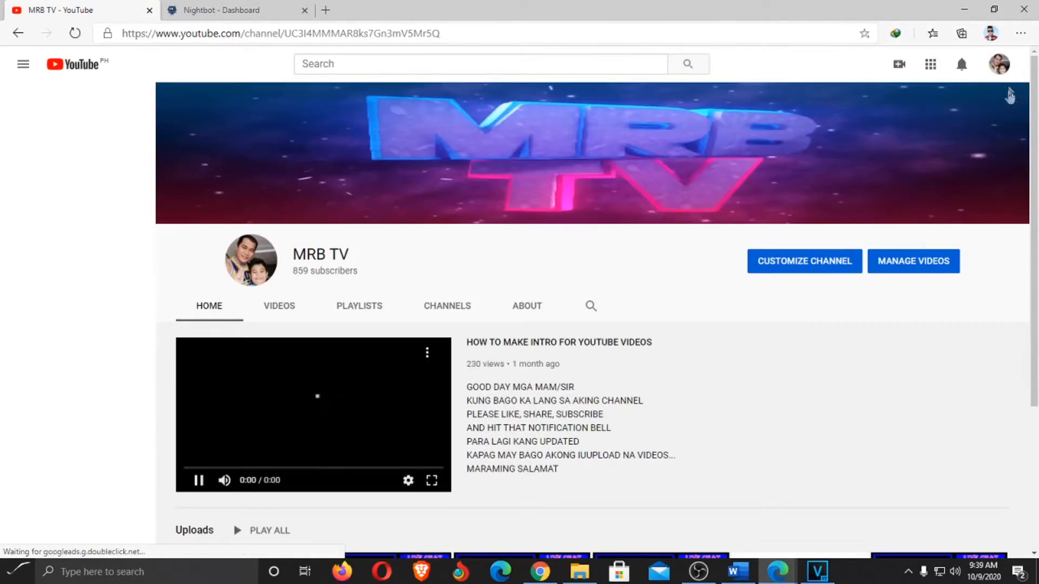
click(1001, 65)
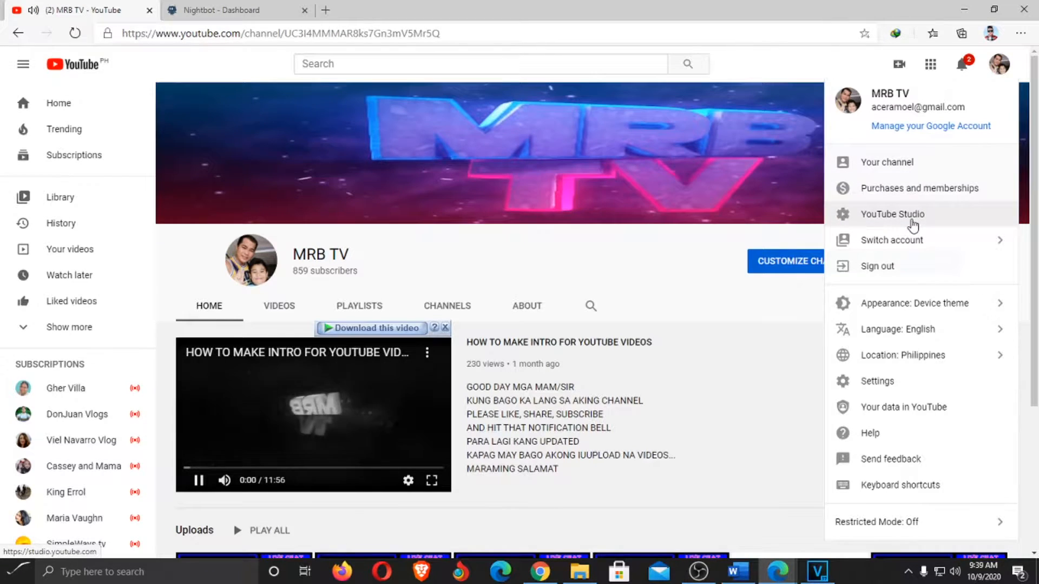
click(914, 213)
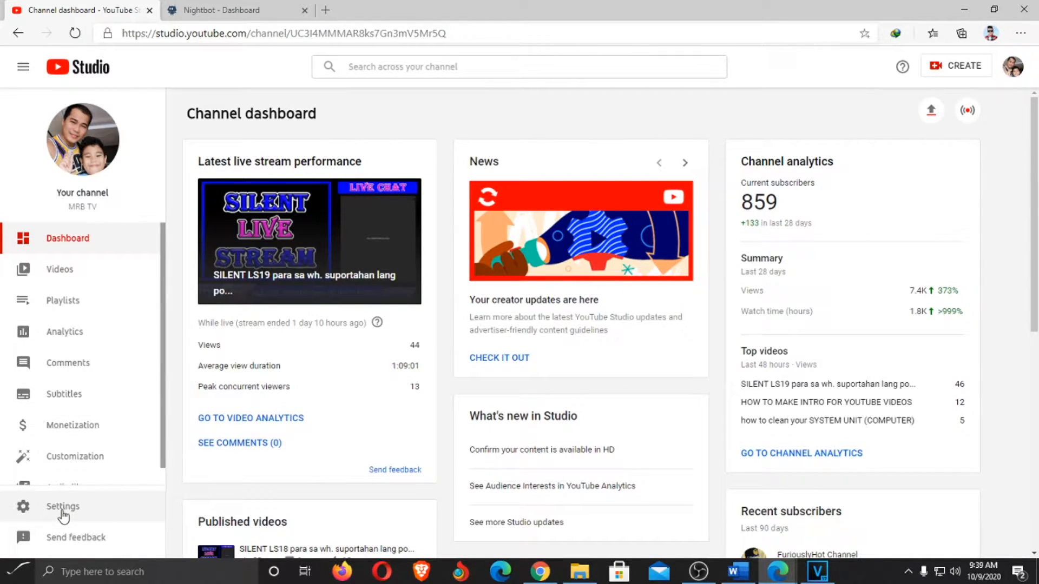
click(63, 509)
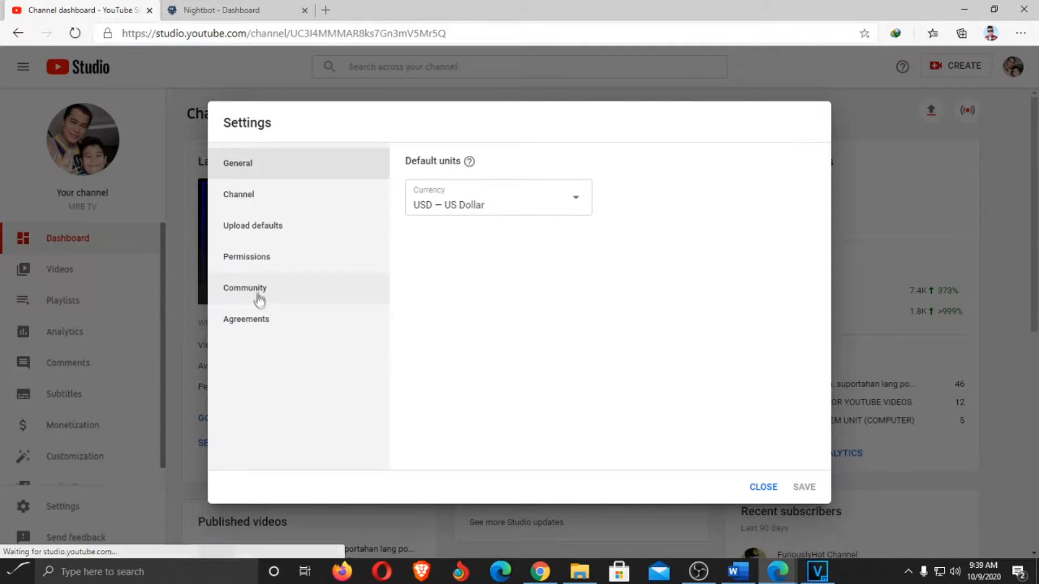
In Community settings, remove the first four moderator entries, including duplicates
click(260, 293)
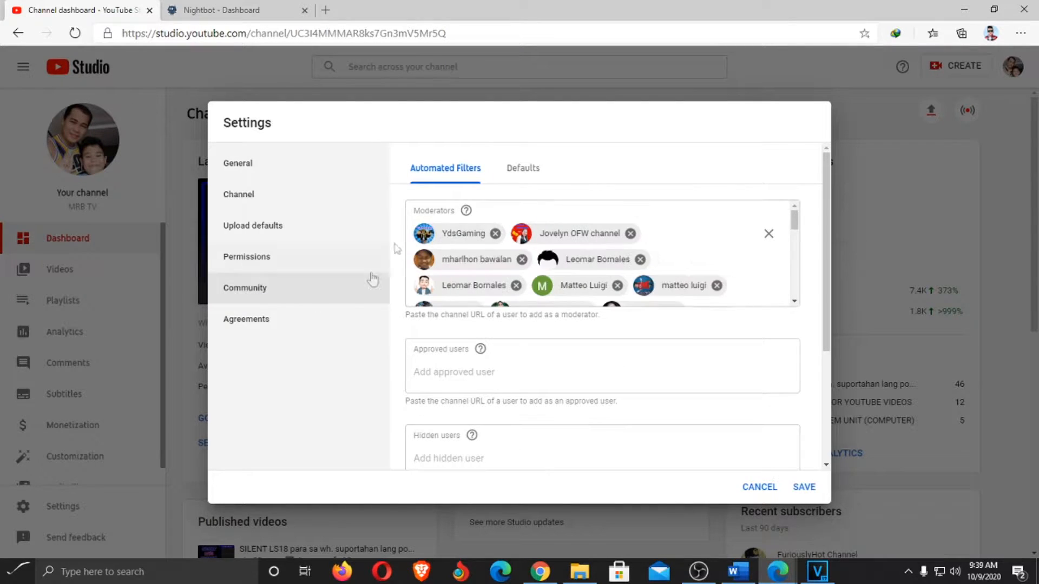
click(640, 260)
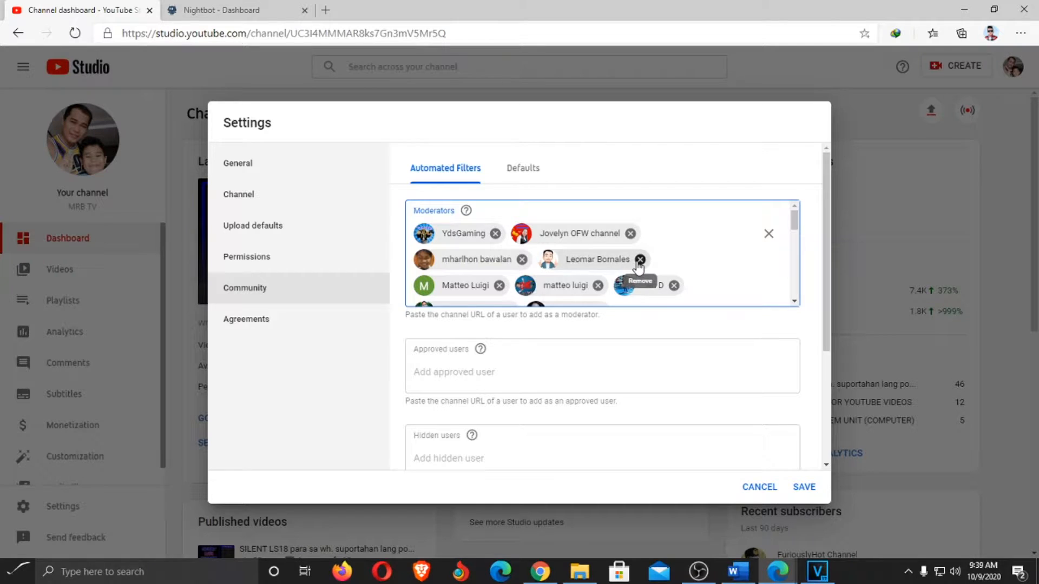
click(639, 261)
click(626, 261)
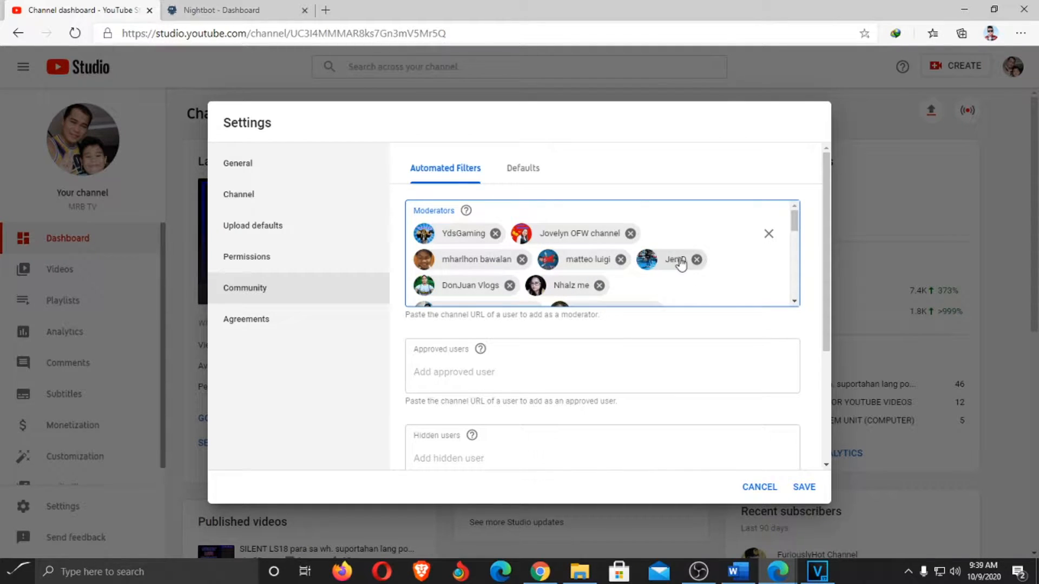
click(621, 260)
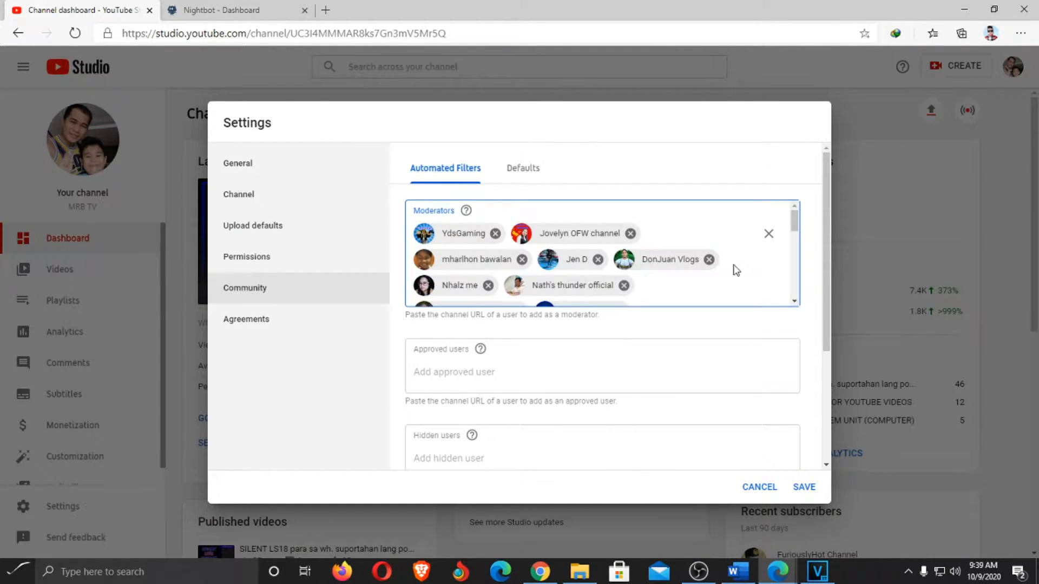
scroll(734, 269, down, 3)
scroll(734, 270, down, 3)
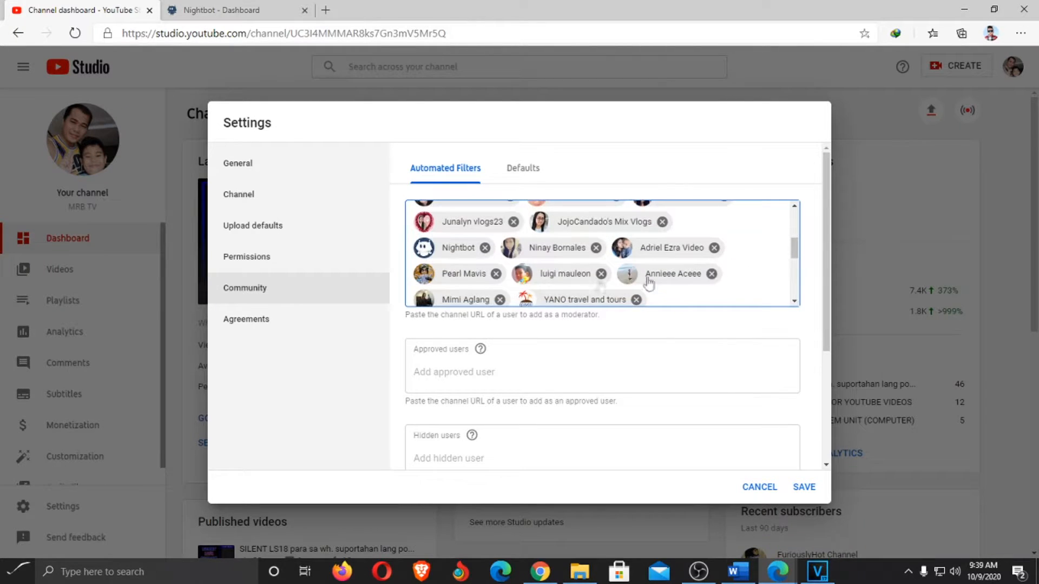
Remove the old Nightbot moderator entry and the remaining unwanted moderators
click(485, 248)
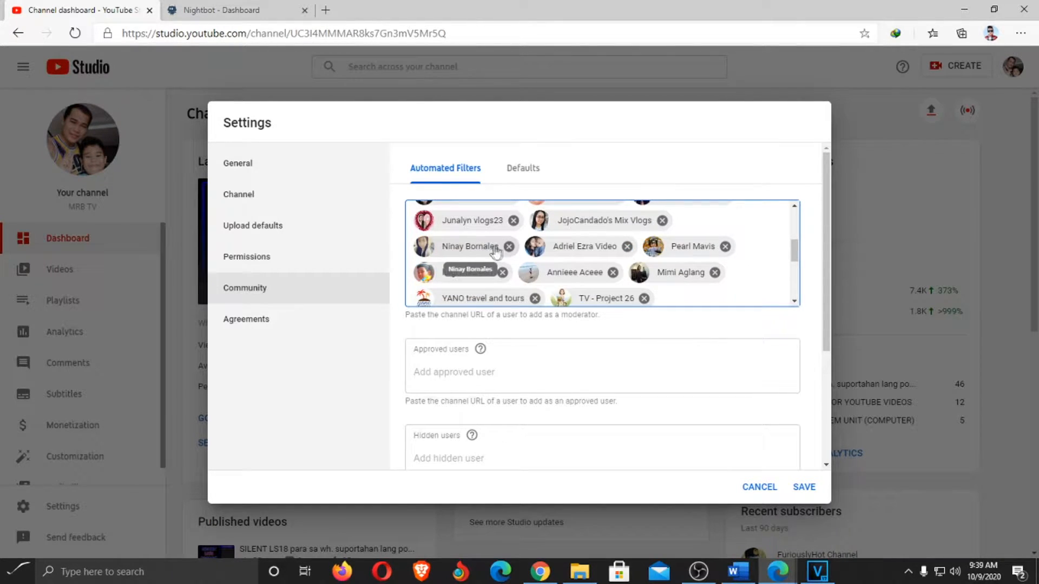
click(510, 247)
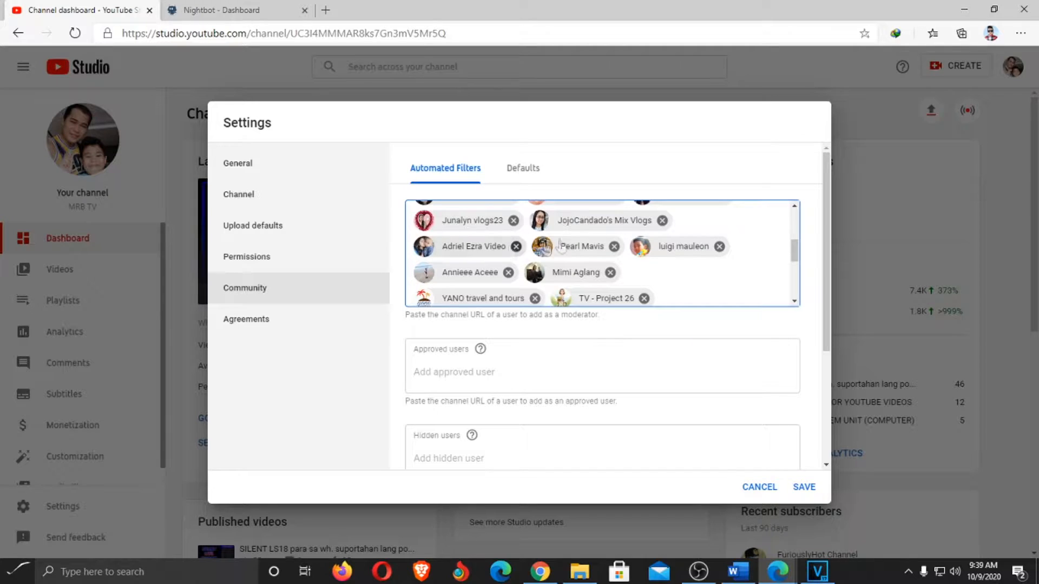
click(719, 247)
scroll(722, 277, down, 5)
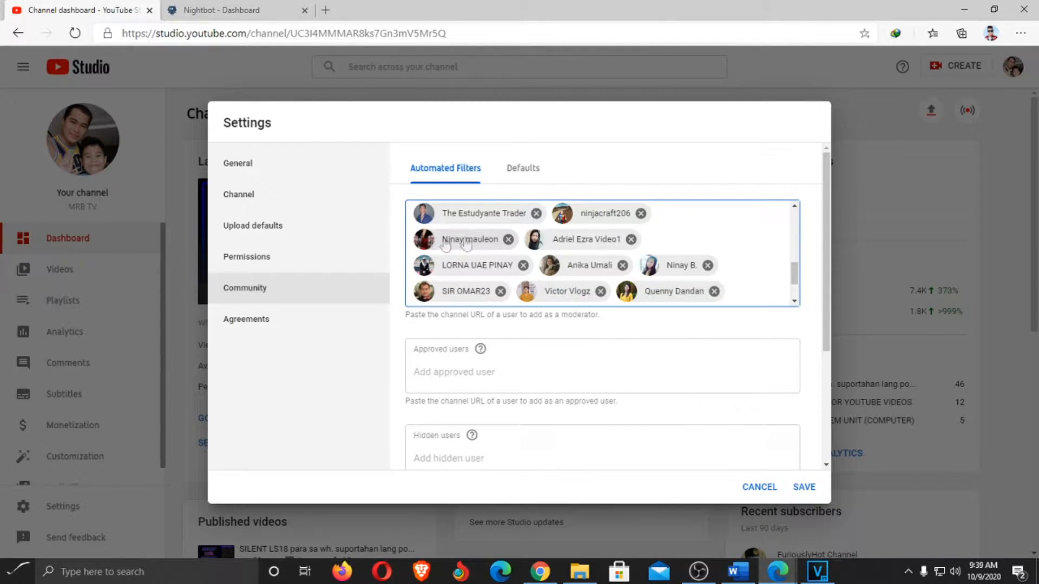
click(508, 239)
scroll(749, 260, down, 1)
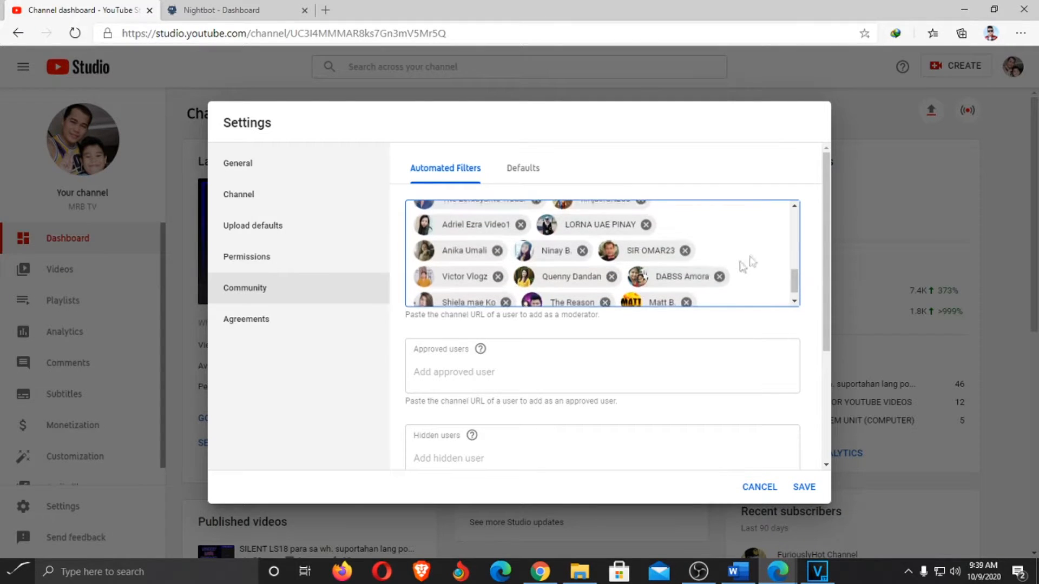
click(685, 241)
scroll(749, 270, down, 1)
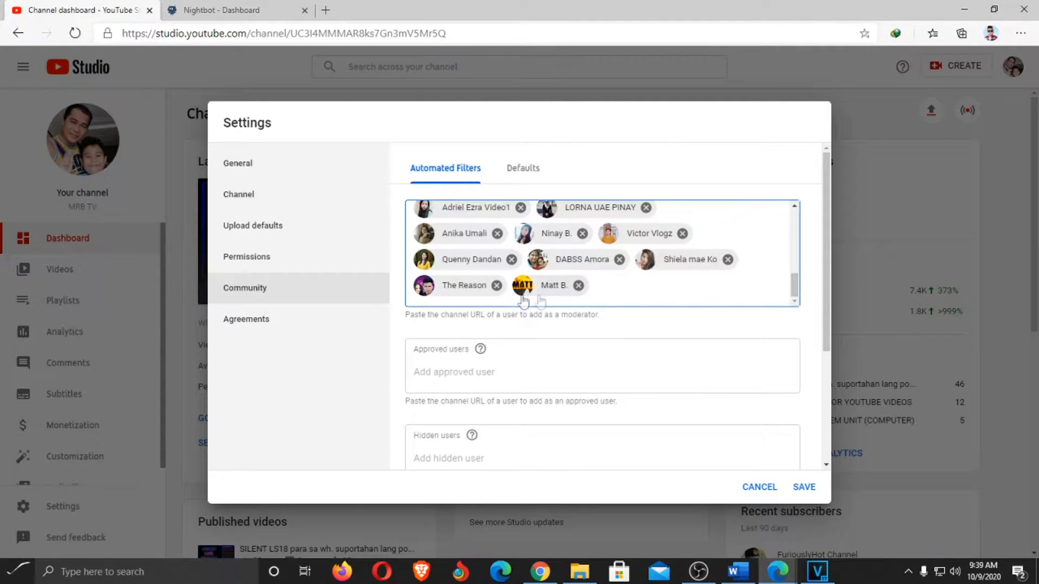
click(579, 285)
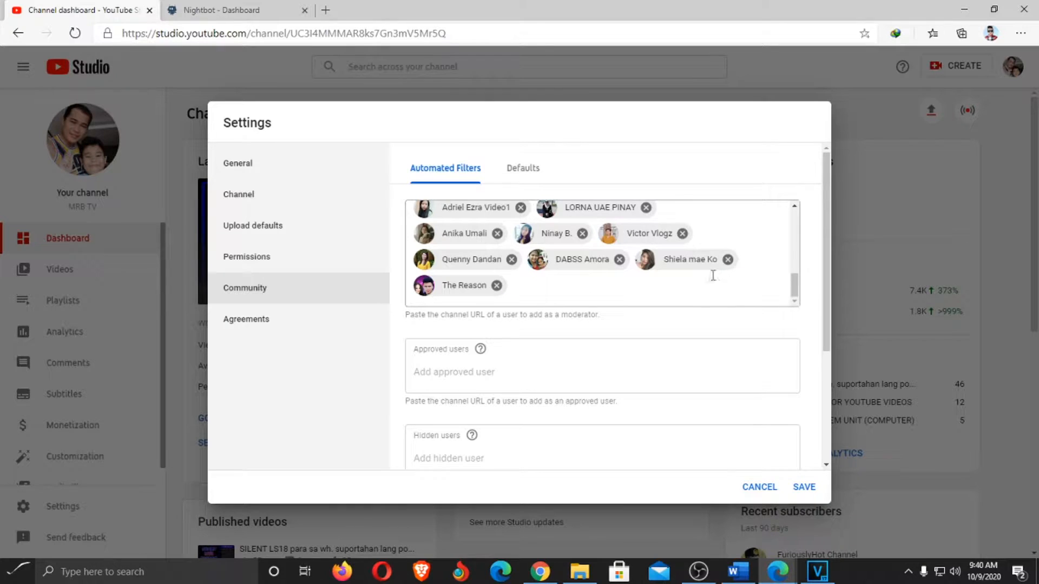
click(582, 233)
scroll(690, 279, up, 10)
scroll(696, 278, up, 2)
scroll(696, 278, down, 10)
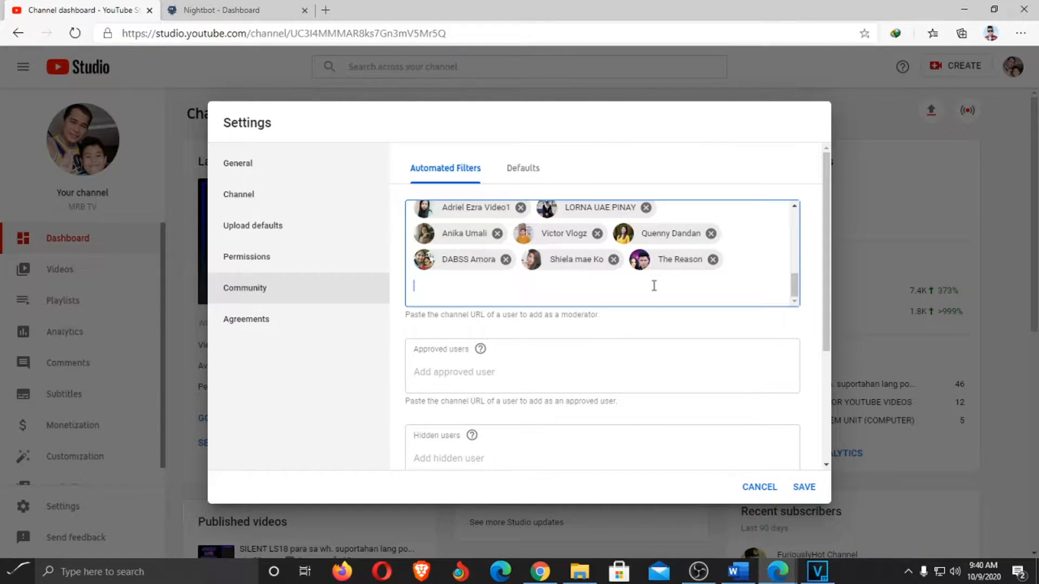
Paste the copied Nightbot channel URL and add Nightbot as a channel moderator
right_click(654, 287)
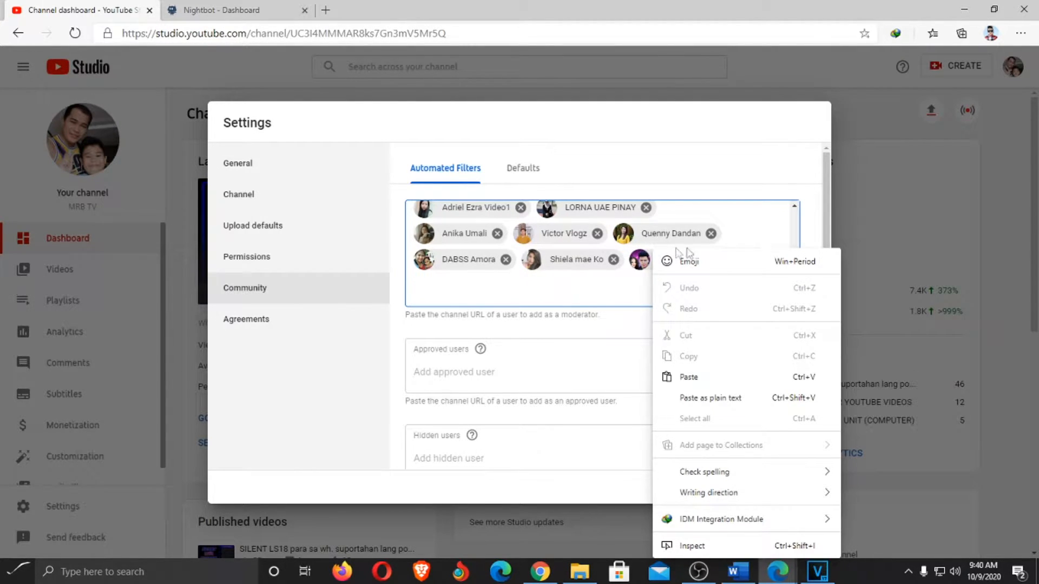
click(693, 378)
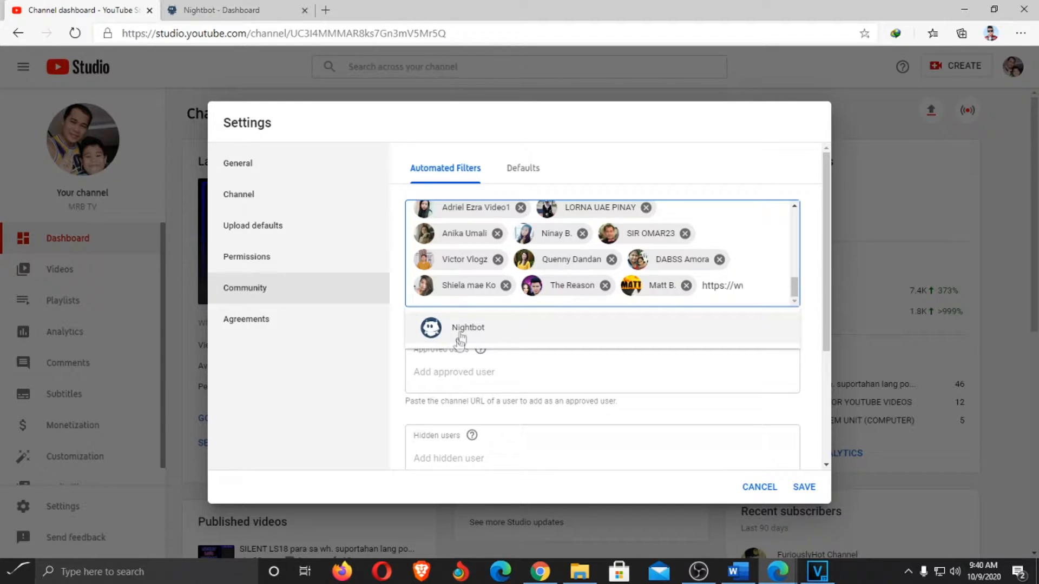
click(434, 330)
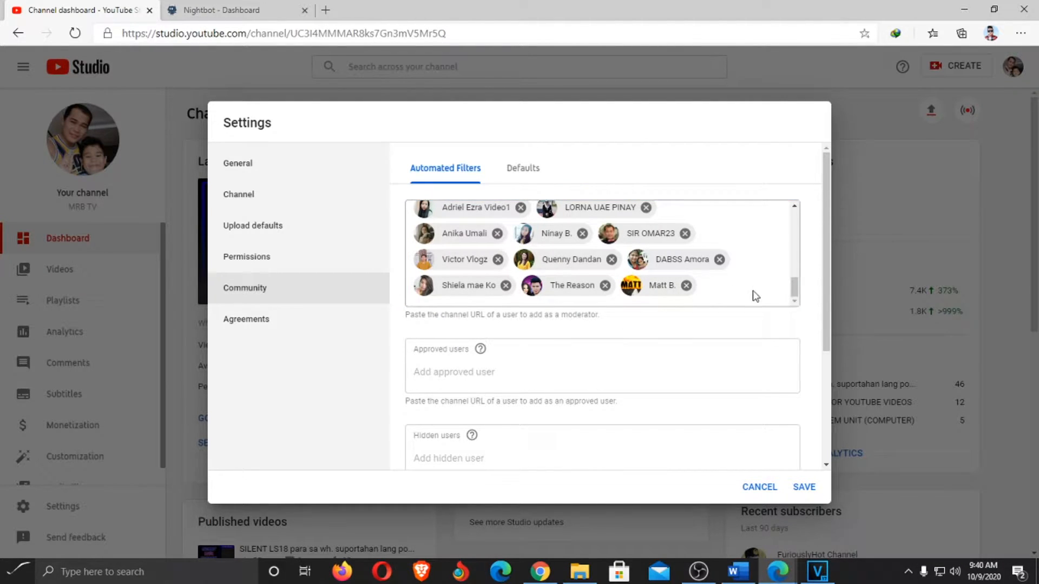
Save the updated Community settings
scroll(754, 294, down, 3)
scroll(745, 275, up, 3)
scroll(745, 275, up, 5)
scroll(743, 268, up, 4)
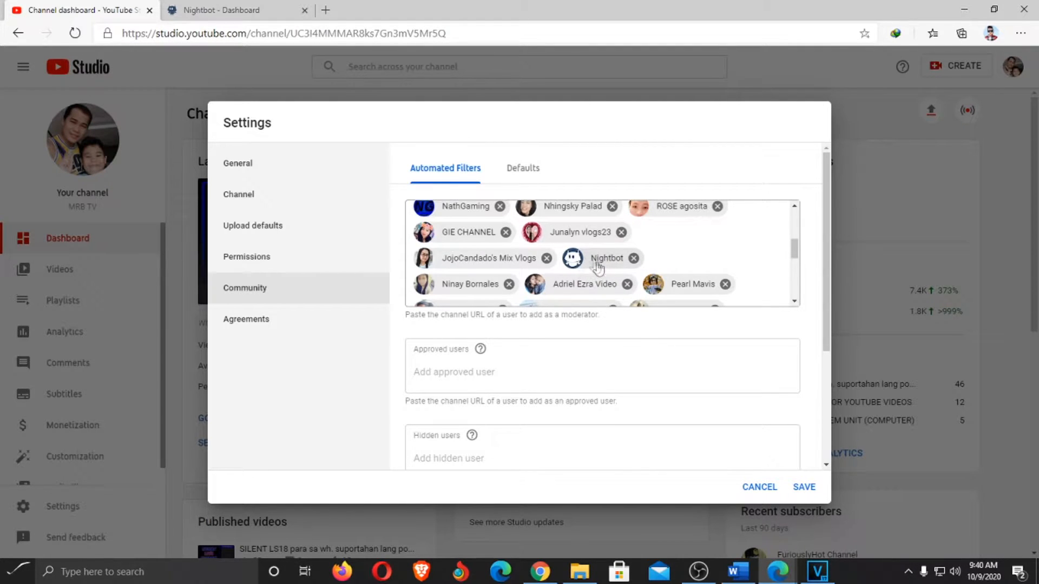
click(804, 488)
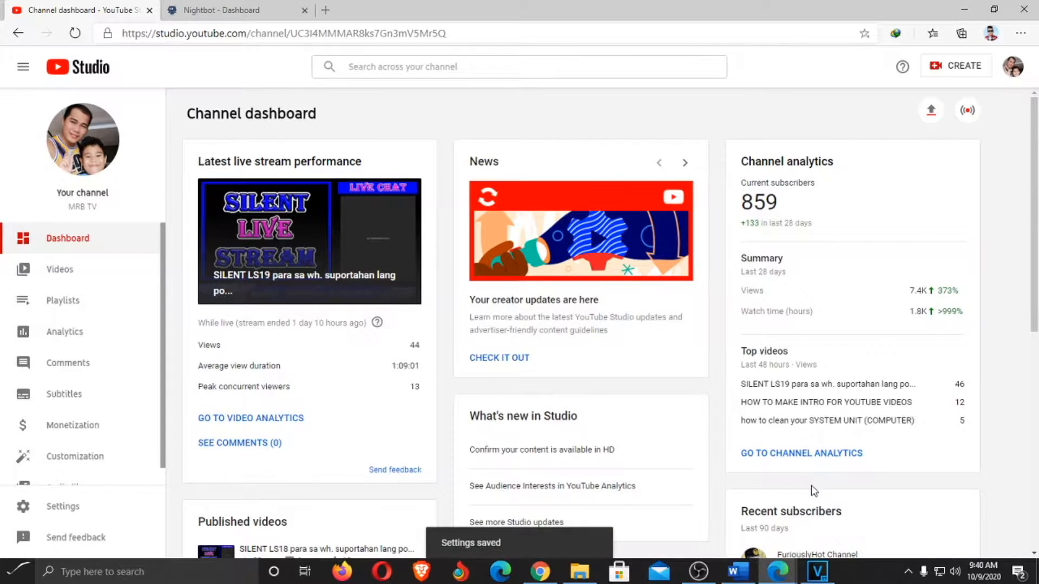
Return to the Nightbot dashboard tab and expand the Commands section
click(194, 23)
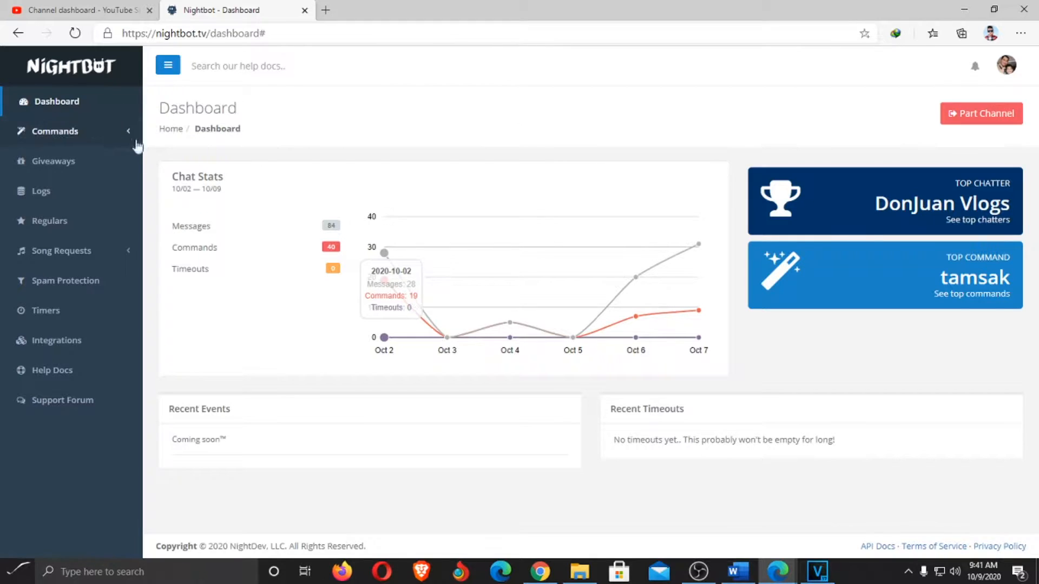
click(75, 133)
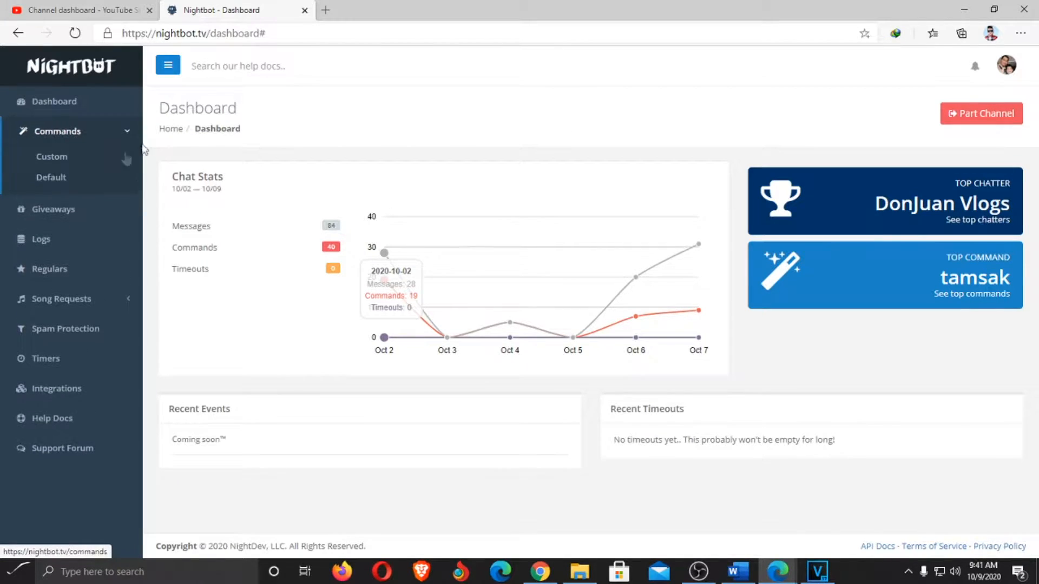
Browse the Default commands list, then return to the 12 Custom commands
click(52, 158)
click(61, 180)
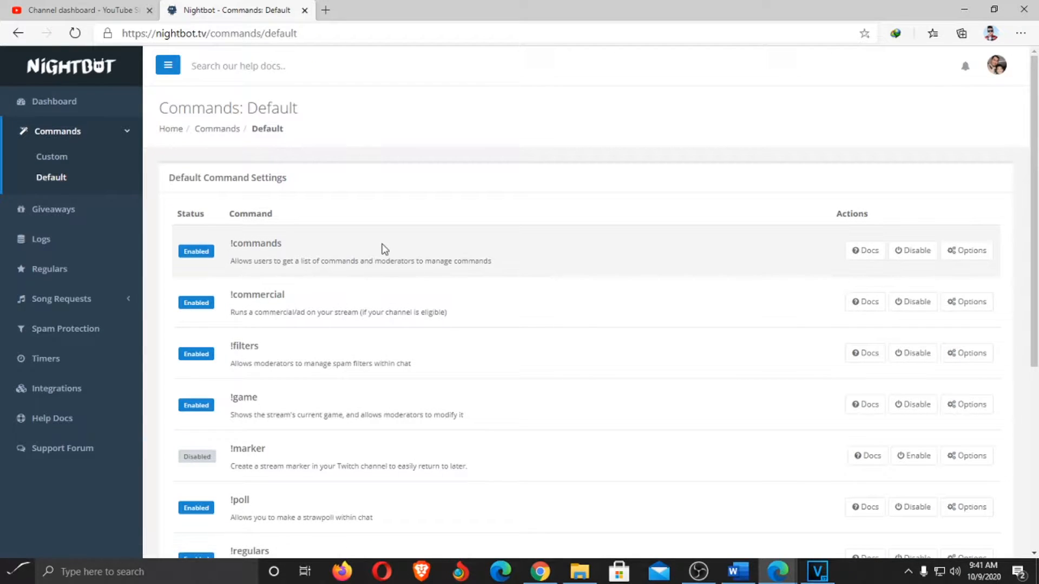
scroll(384, 248, down, 3)
scroll(384, 249, down, 3)
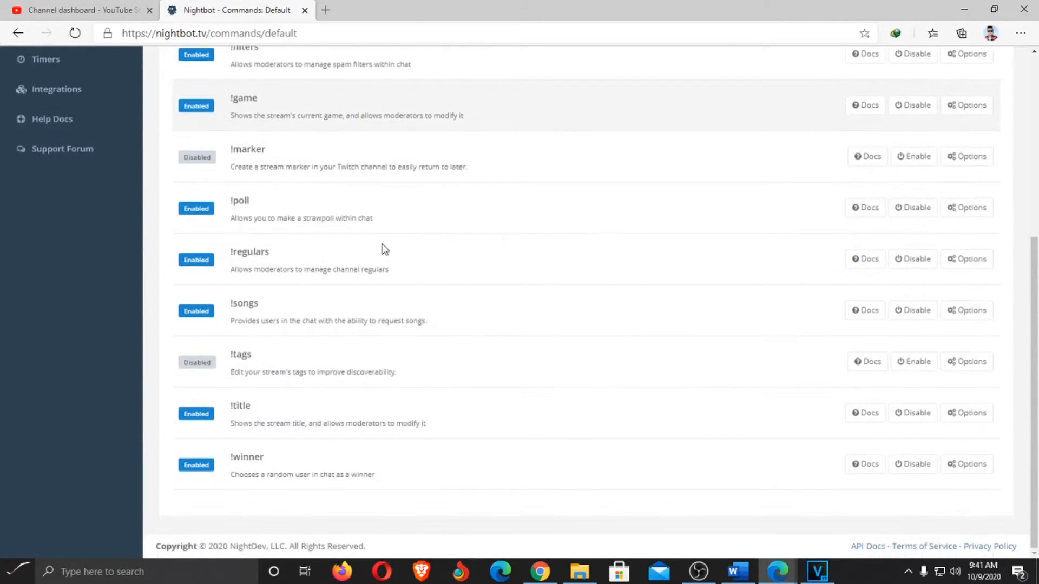
scroll(384, 249, up, 6)
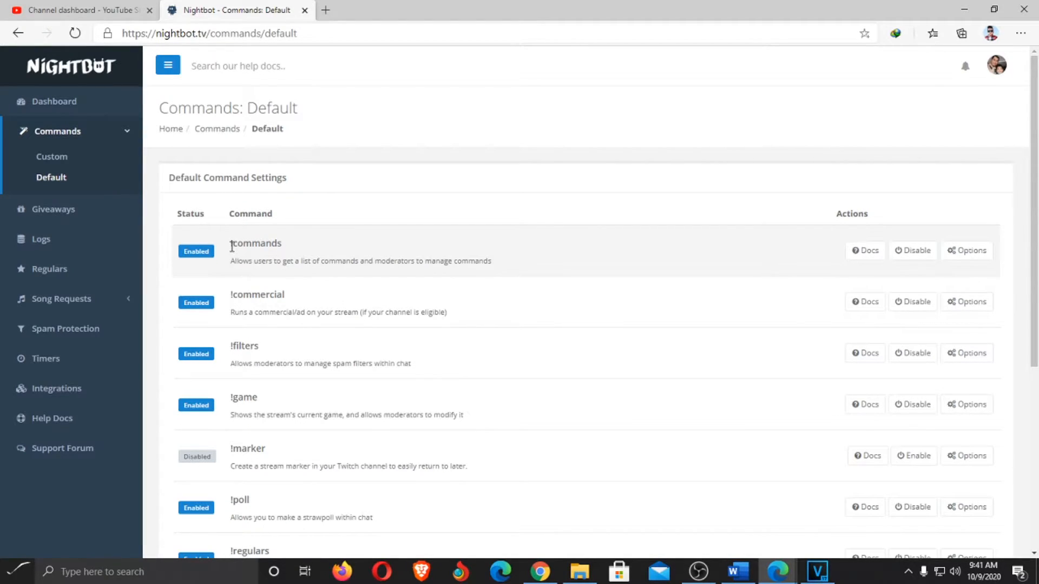
click(54, 158)
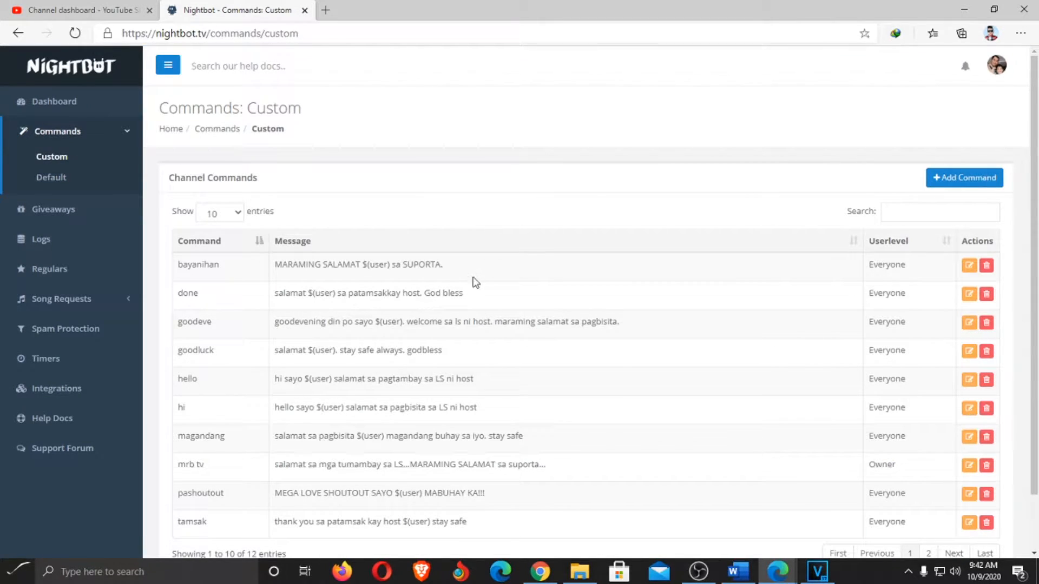
scroll(473, 280, down, 1)
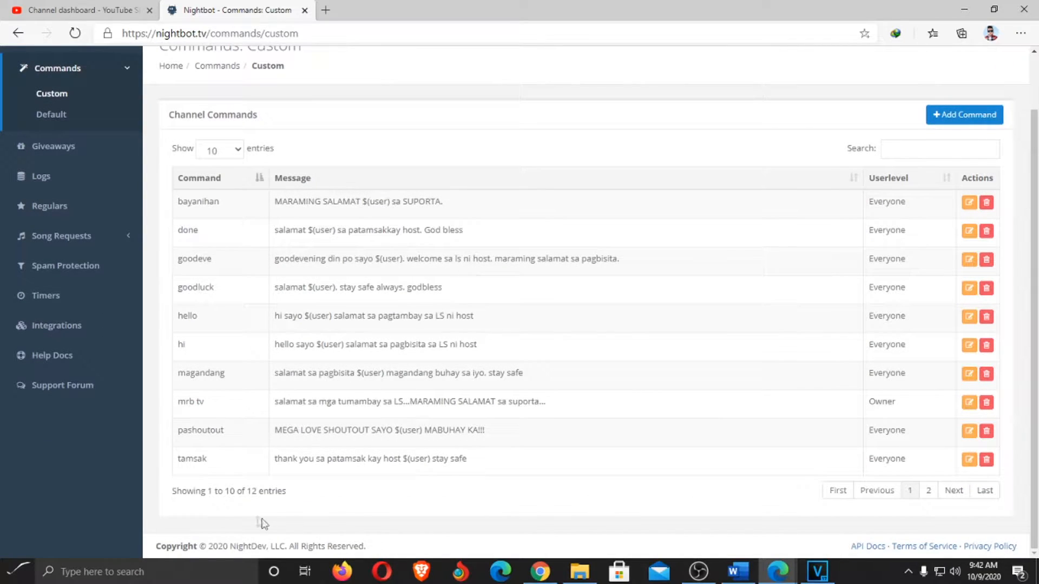
scroll(503, 458, up, 1)
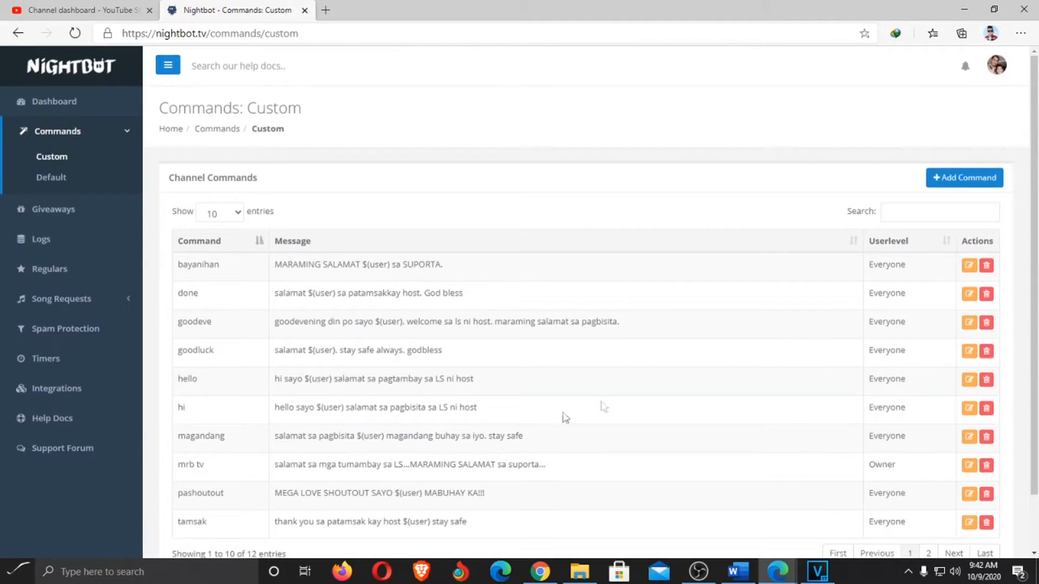
scroll(644, 399, down, 1)
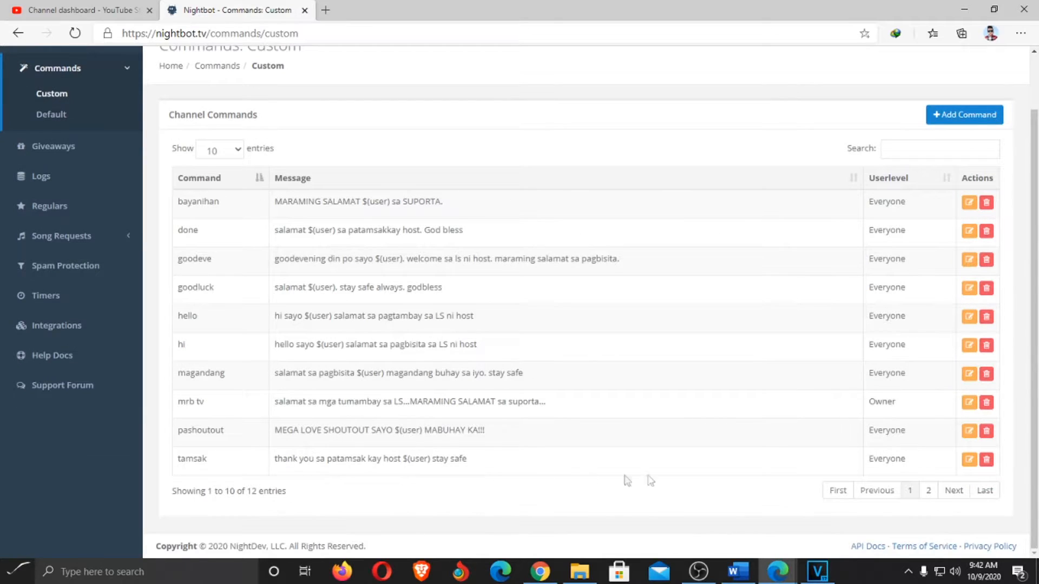
Delete the tamsak and tamsak done custom commands, leaving 10
click(987, 461)
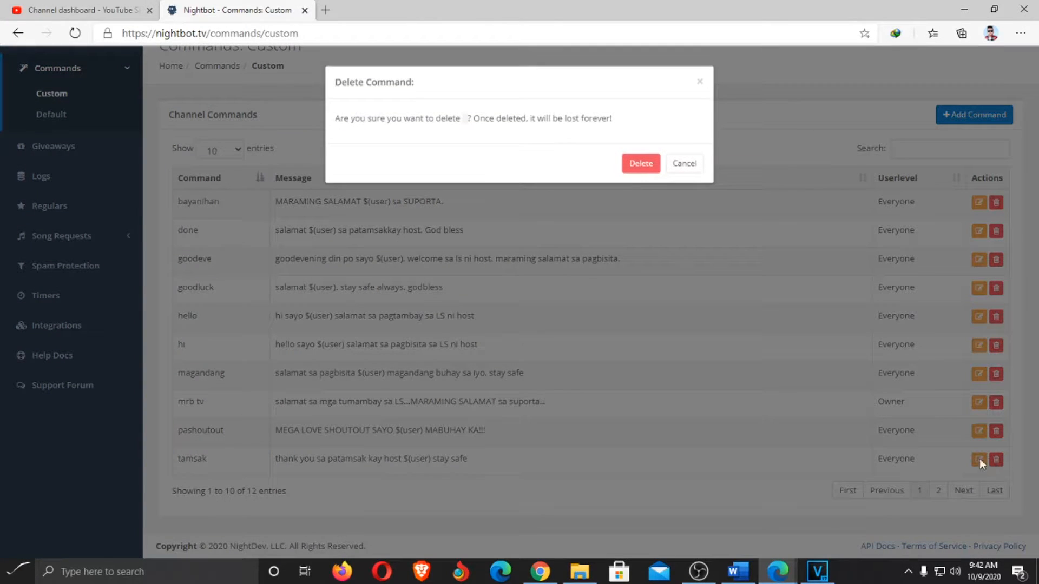
click(642, 164)
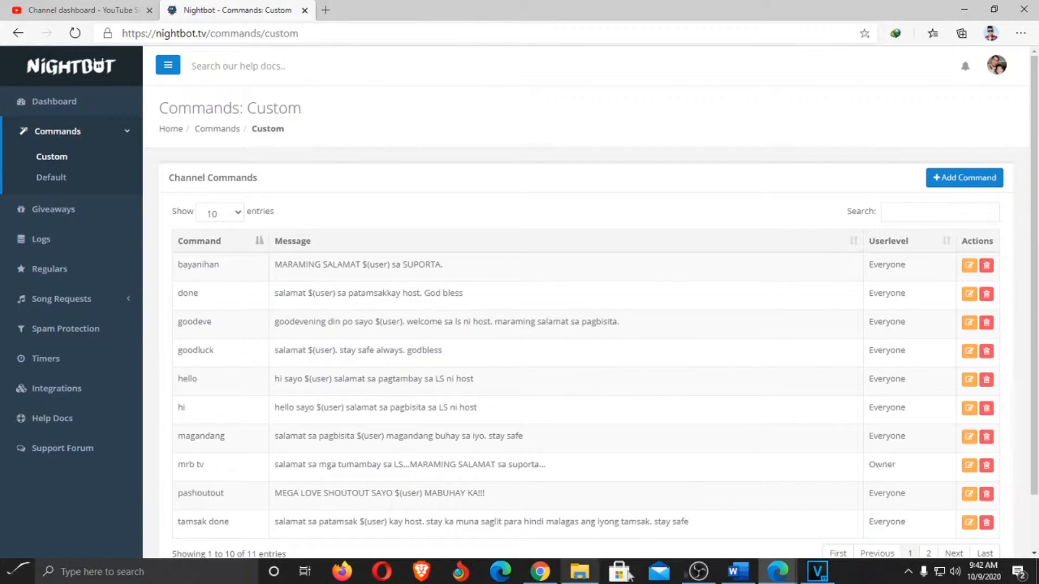
click(987, 522)
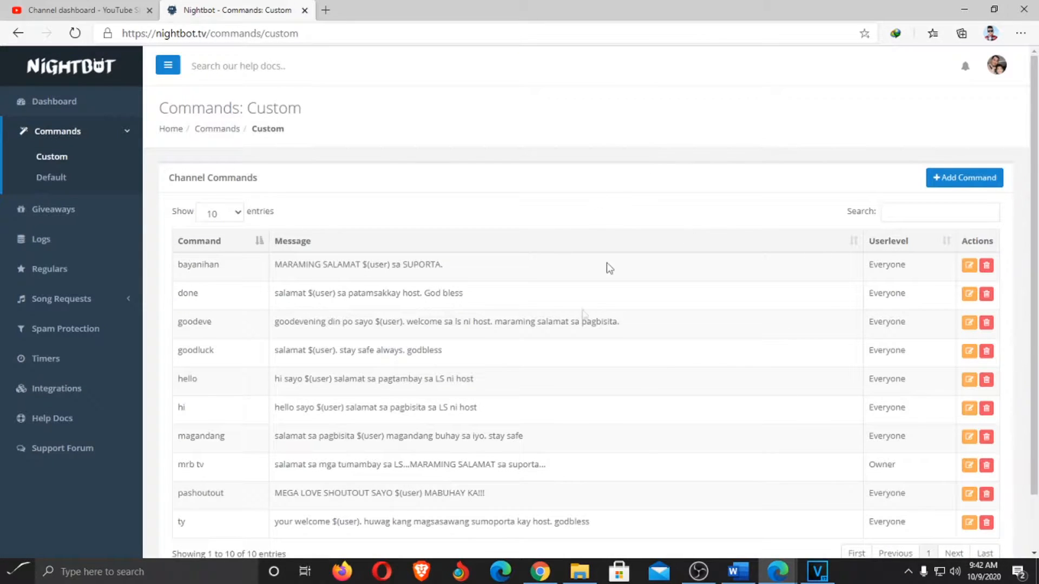
click(964, 183)
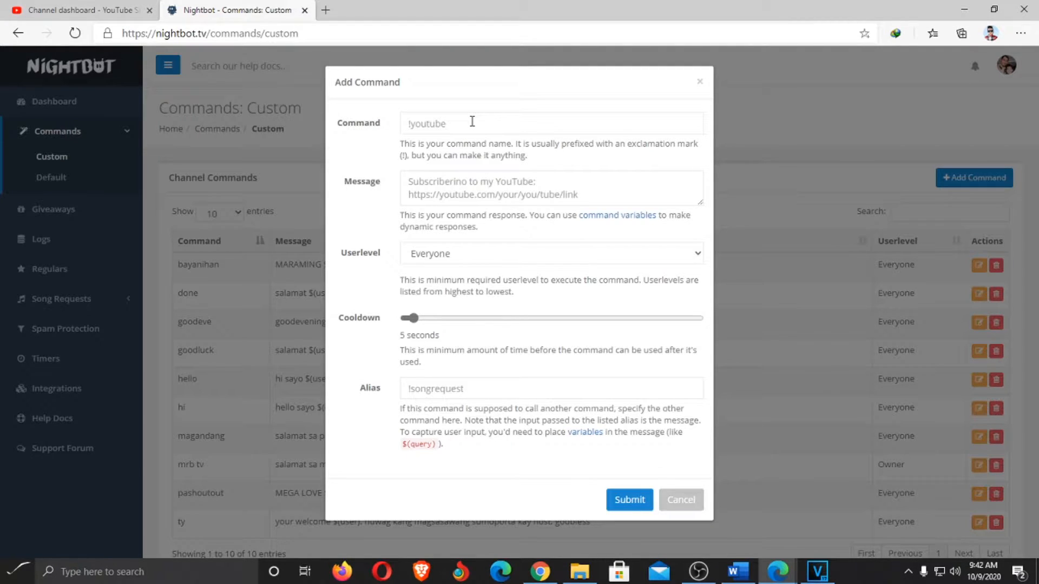
Name the new command 'tamsak' with message 'salamat sa patamsak $(user) … god bless'
click(473, 121)
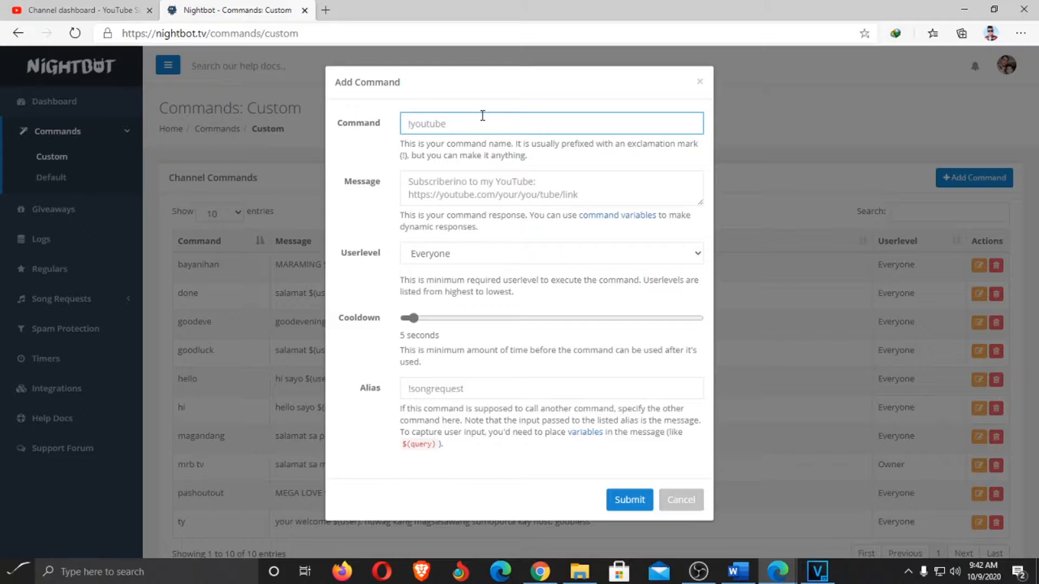
text(tamsak)
click(555, 180)
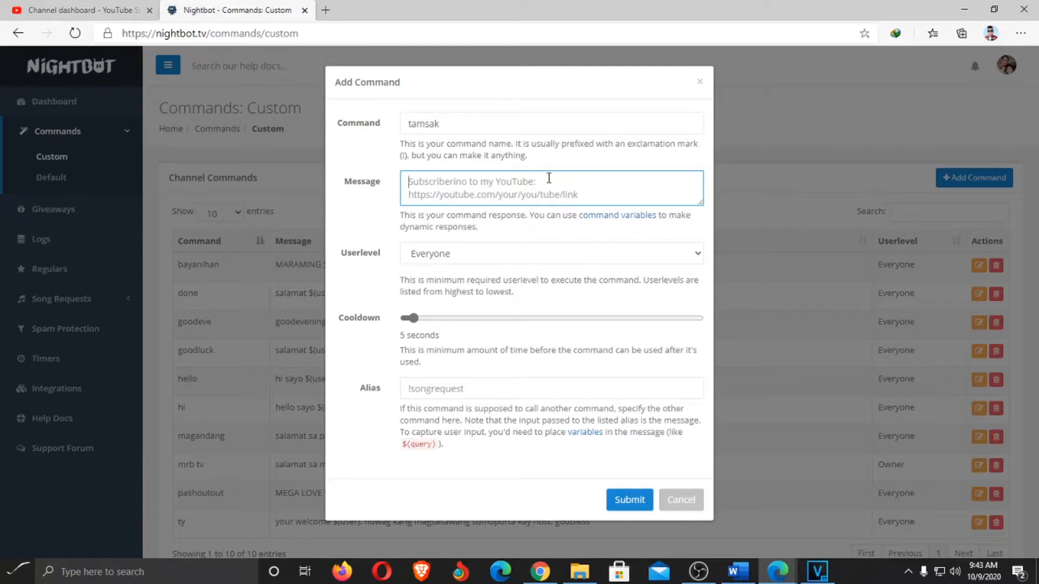
text(salmat)
key(BackSpace)
key(BackSpace)
key(BackSpace)
key(BackSpace)
text(amat)
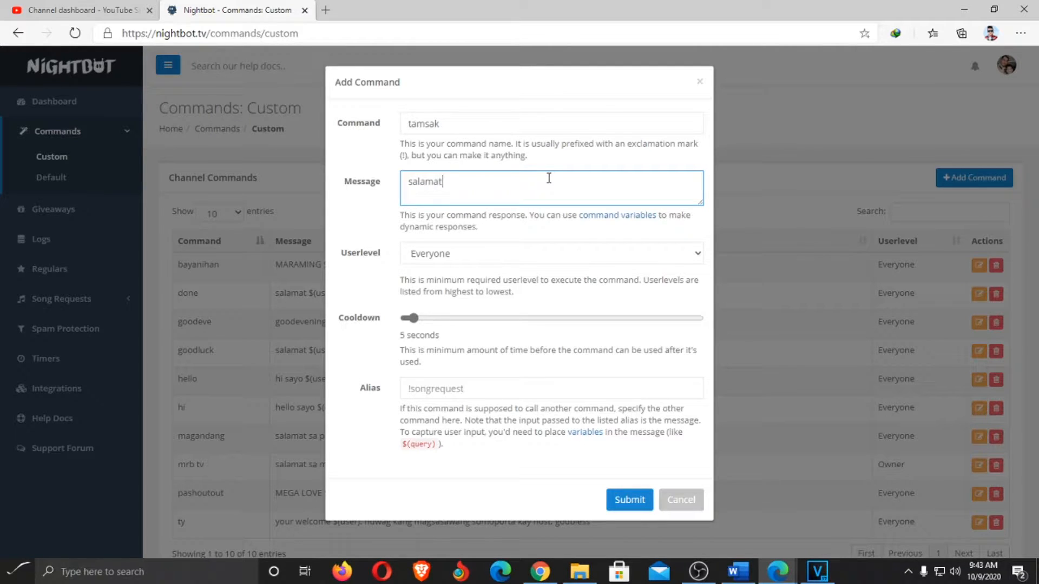
text( sa patamsak)
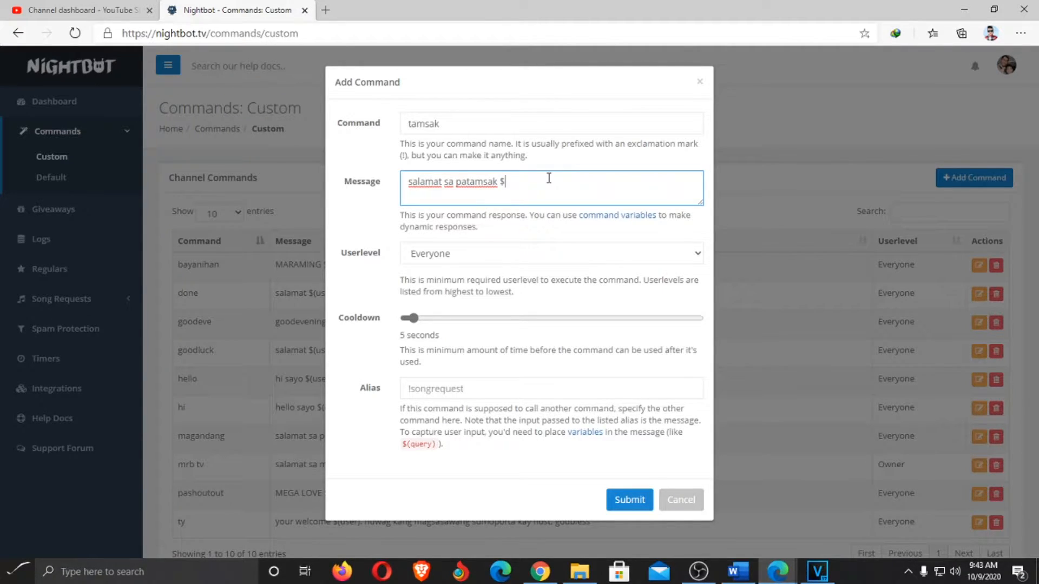
text($(user)
text(stay ka muna kahit s)
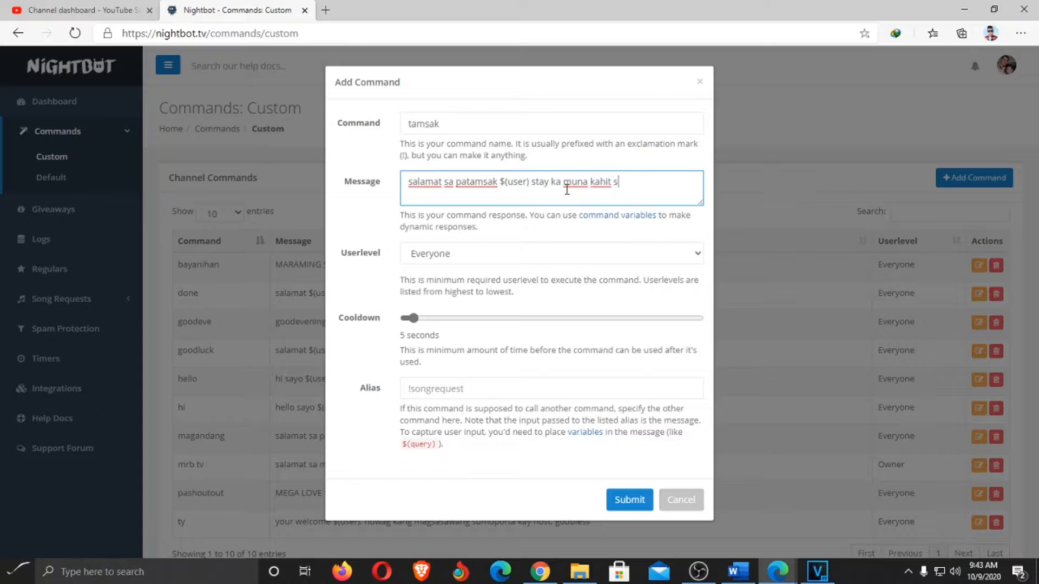
text(andali para hindi mala)
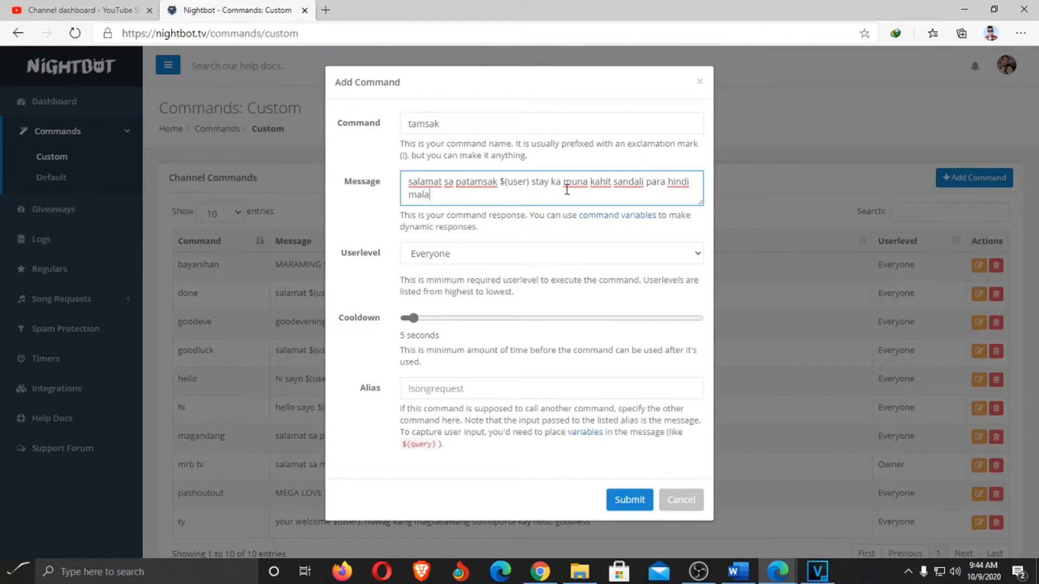
text(gas ang tamsak mo.)
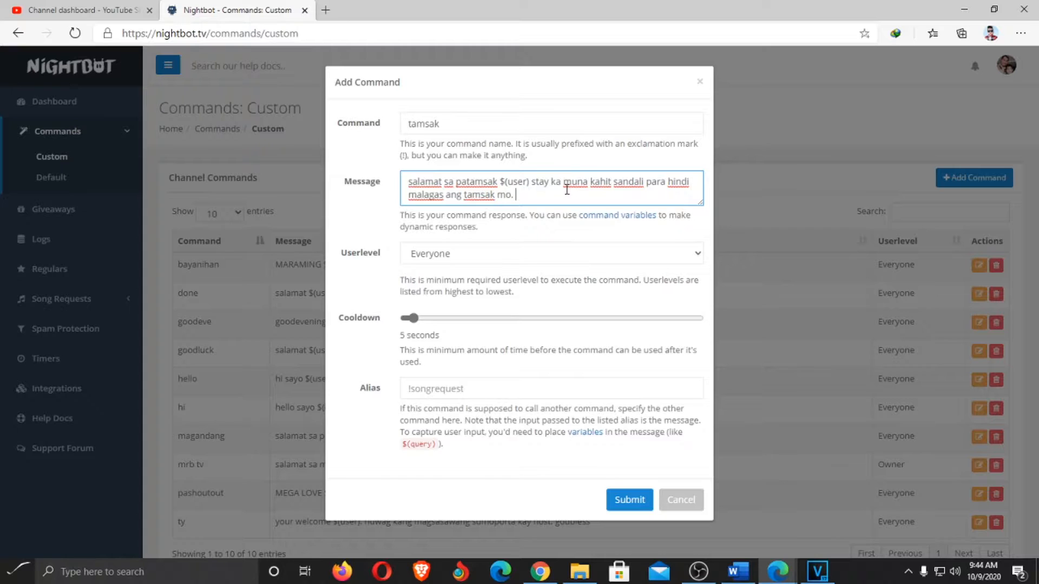
text( god bless)
double_click(449, 124)
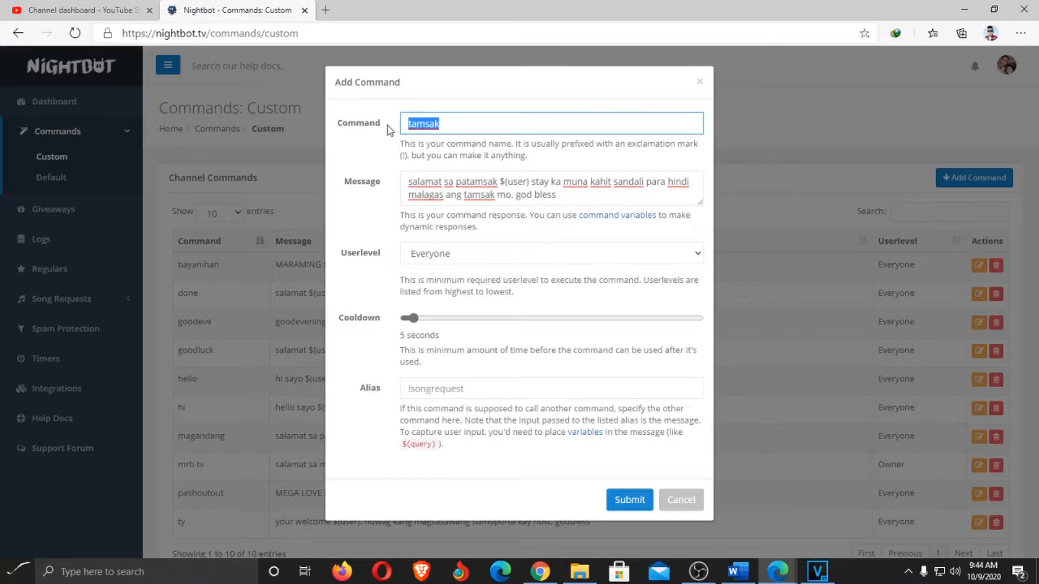
Capitalise 'God Bless' at the end of the tamsak message
drag(557, 195, 396, 187)
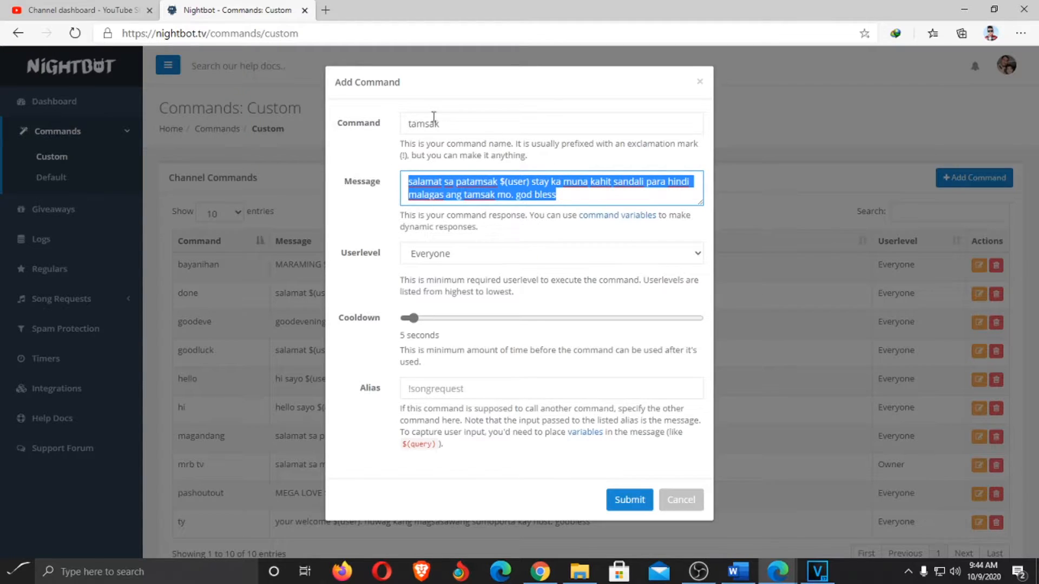
click(521, 196)
key(BackSpace)
text(G)
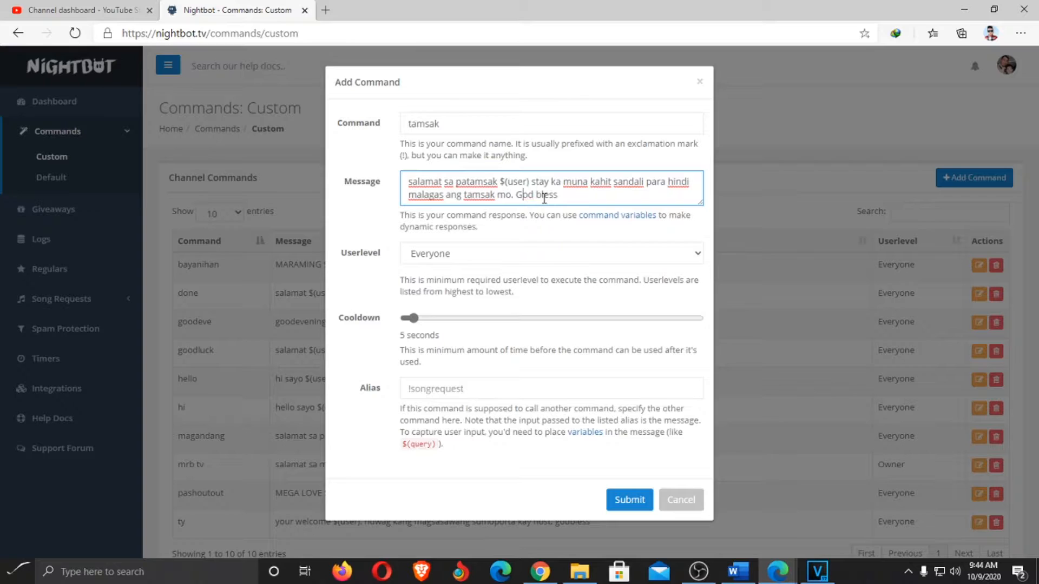
click(543, 196)
key(BackSpace)
text(B)
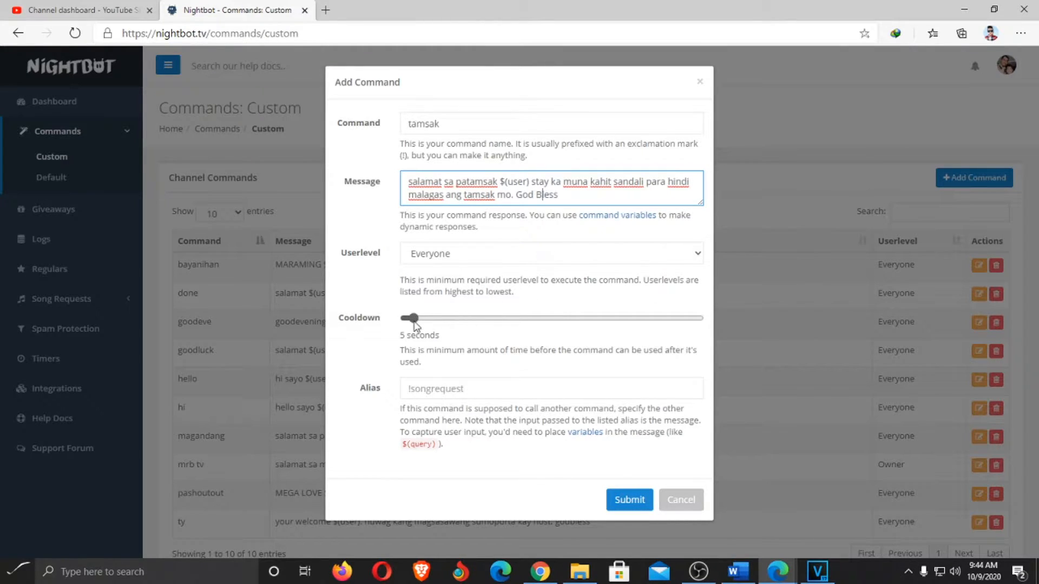
Keep the 5-second cooldown and submit the tamsak command
mouse_move(414, 319)
mouse_down()
mouse_move(542, 334)
mouse_move(467, 340)
mouse_move(622, 324)
mouse_move(483, 325)
mouse_move(631, 311)
mouse_move(413, 325)
mouse_up()
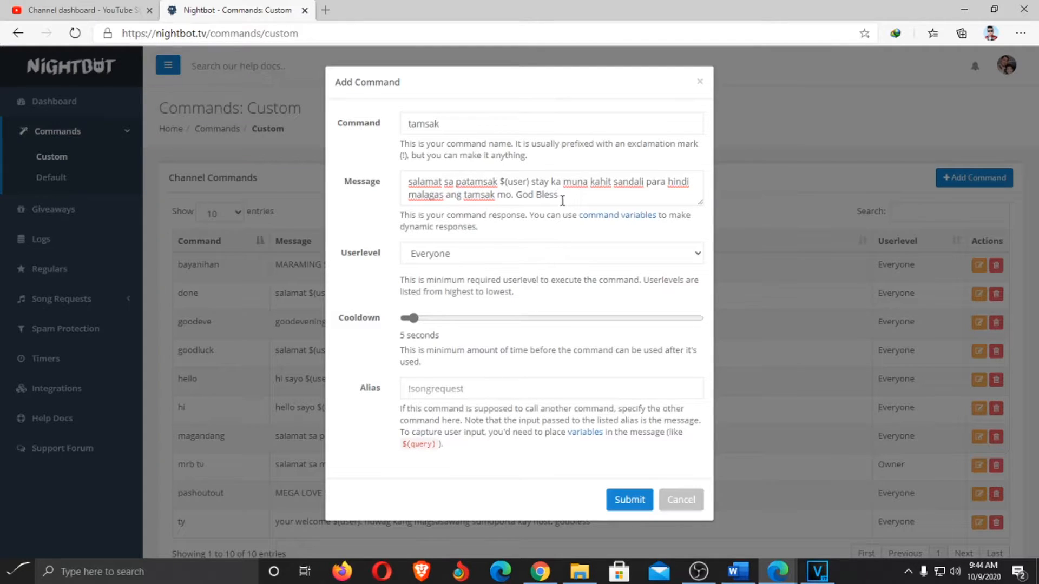
drag(560, 196, 390, 181)
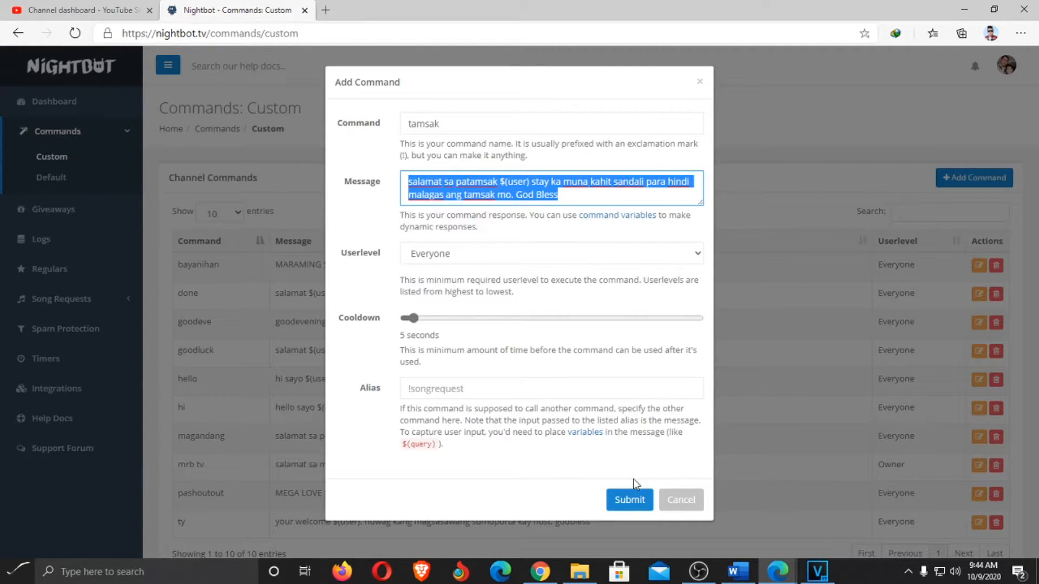
click(622, 508)
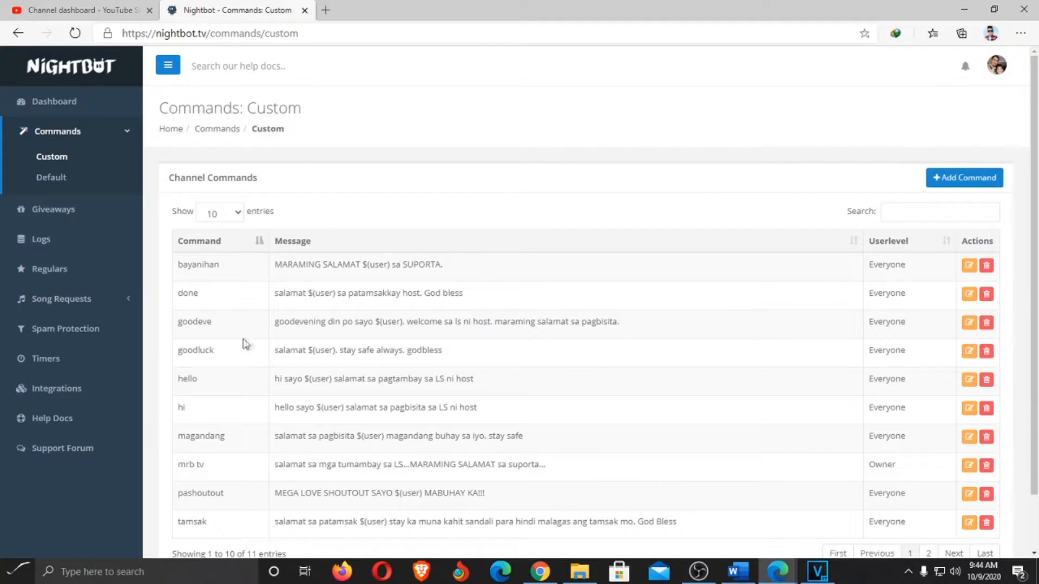
scroll(471, 401, down, 1)
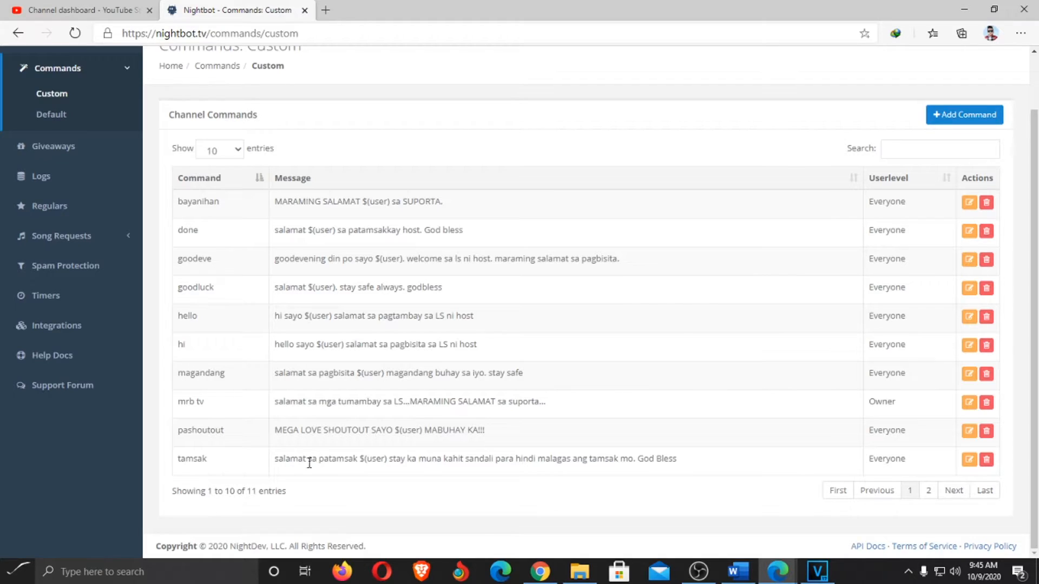
scroll(312, 463, up, 1)
scroll(297, 432, down, 1)
drag(204, 232, 163, 230)
click(218, 235)
drag(464, 231, 274, 247)
drag(204, 232, 176, 236)
click(239, 241)
drag(216, 406, 177, 416)
drag(228, 435, 177, 433)
drag(228, 459, 176, 459)
drag(240, 437, 171, 436)
drag(221, 353, 209, 325)
click(196, 319)
click(76, 304)
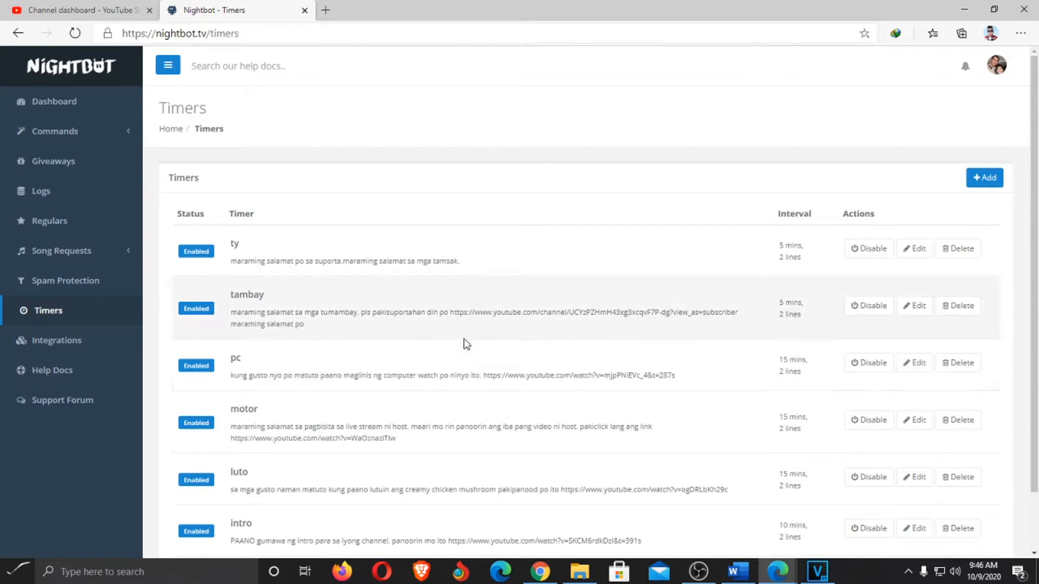
scroll(438, 430, down, 2)
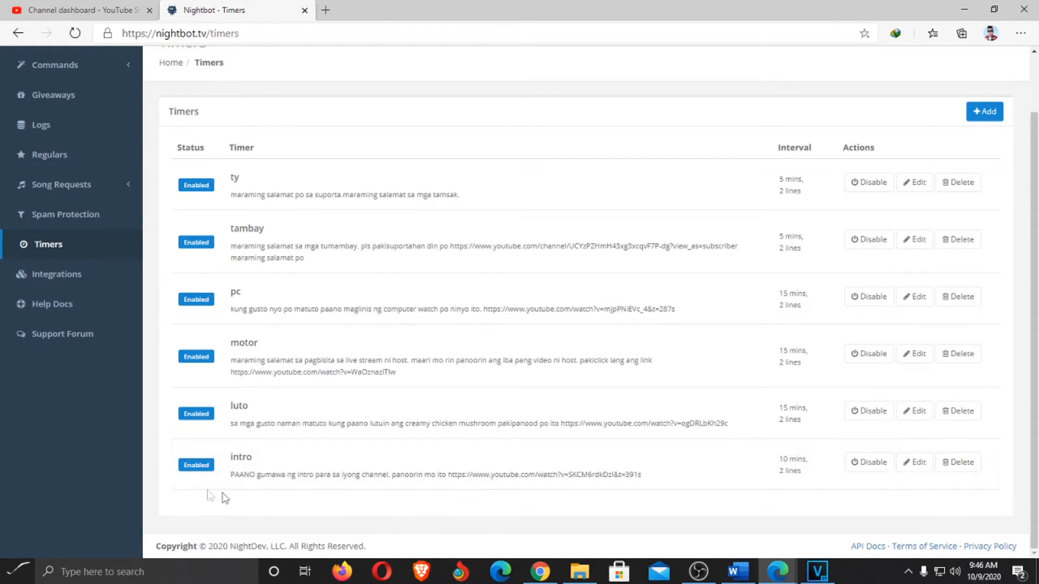
Open the intro timer for editing and review its name 'intro' and the video link in its message
click(916, 464)
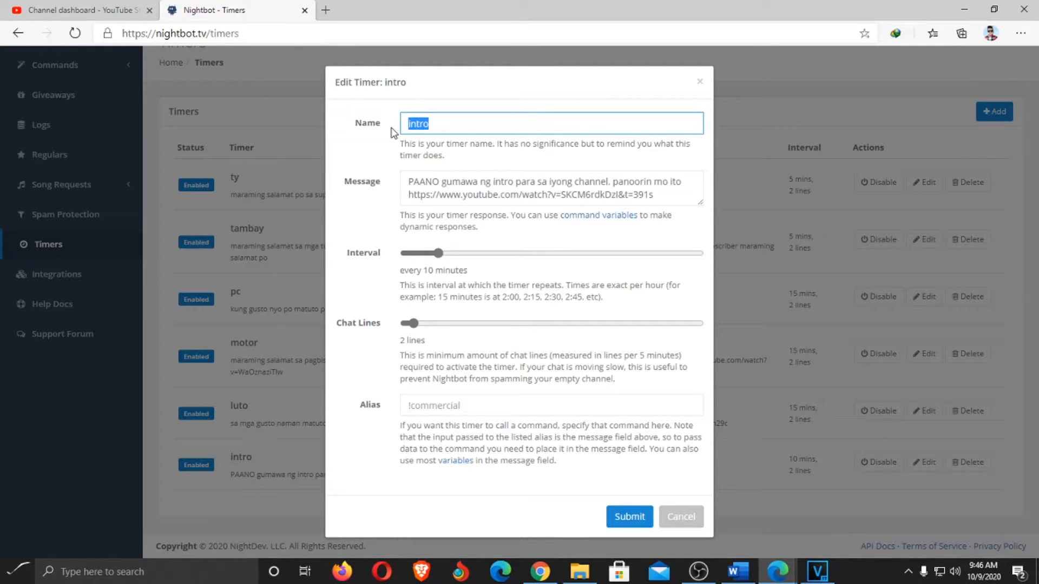
click(440, 124)
double_click(439, 125)
click(439, 125)
double_click(439, 124)
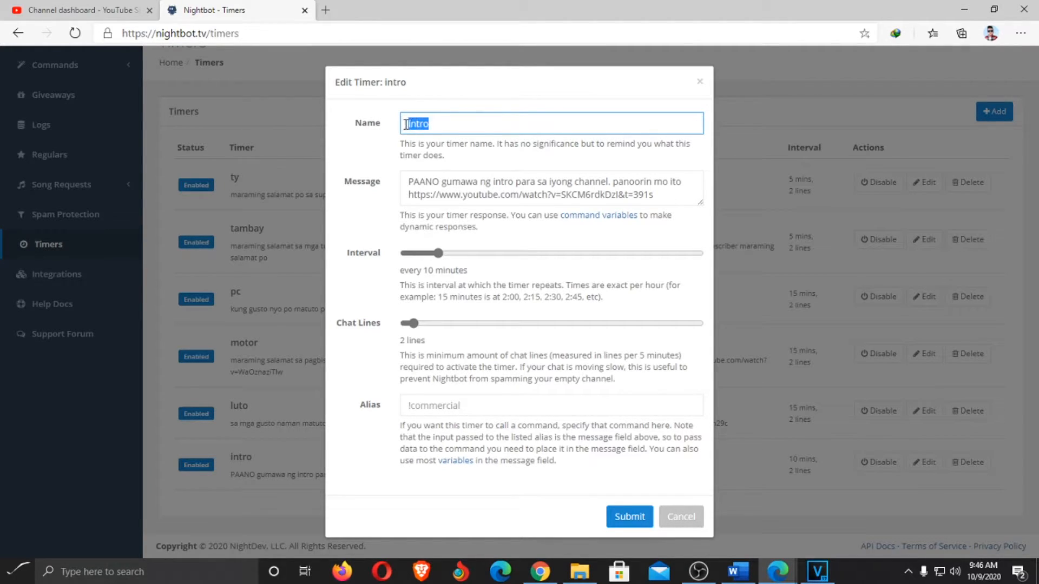
click(435, 125)
drag(435, 125, 401, 127)
click(442, 124)
drag(406, 196, 660, 212)
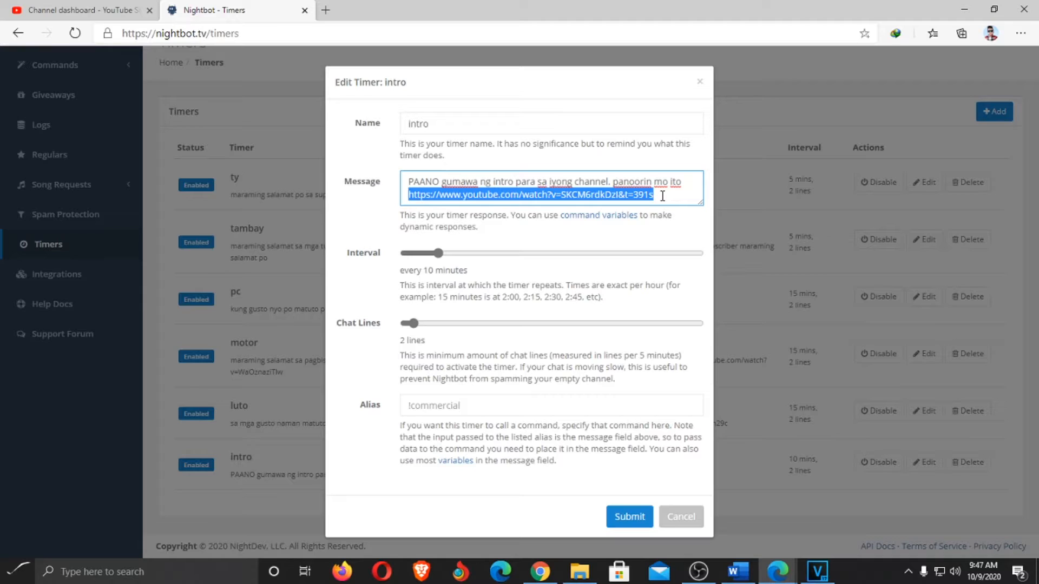
click(662, 196)
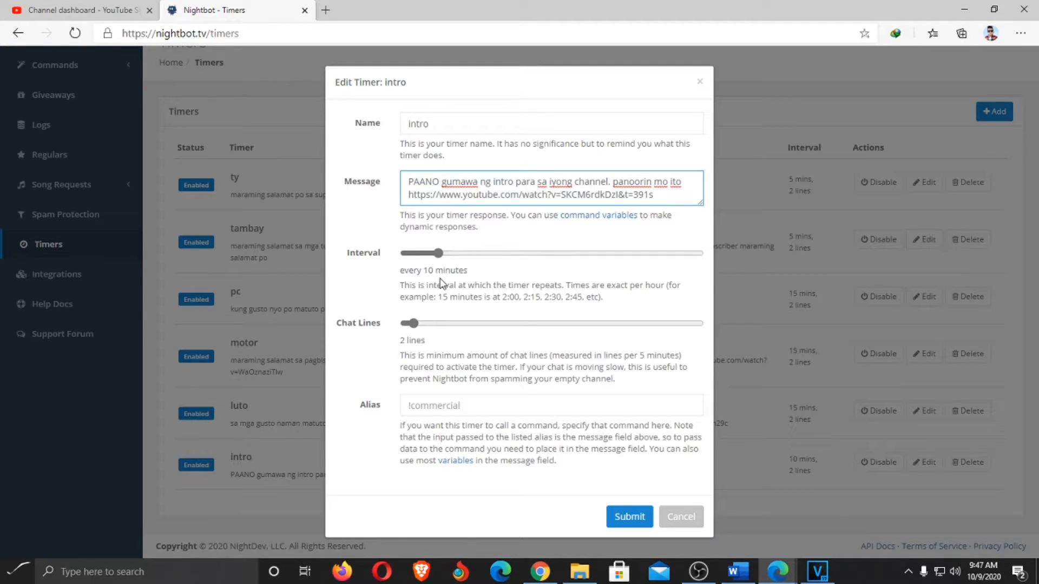
Move the intro timer's interval from 10 to 15 minutes, keeping 2 chat lines
drag(440, 258, 466, 258)
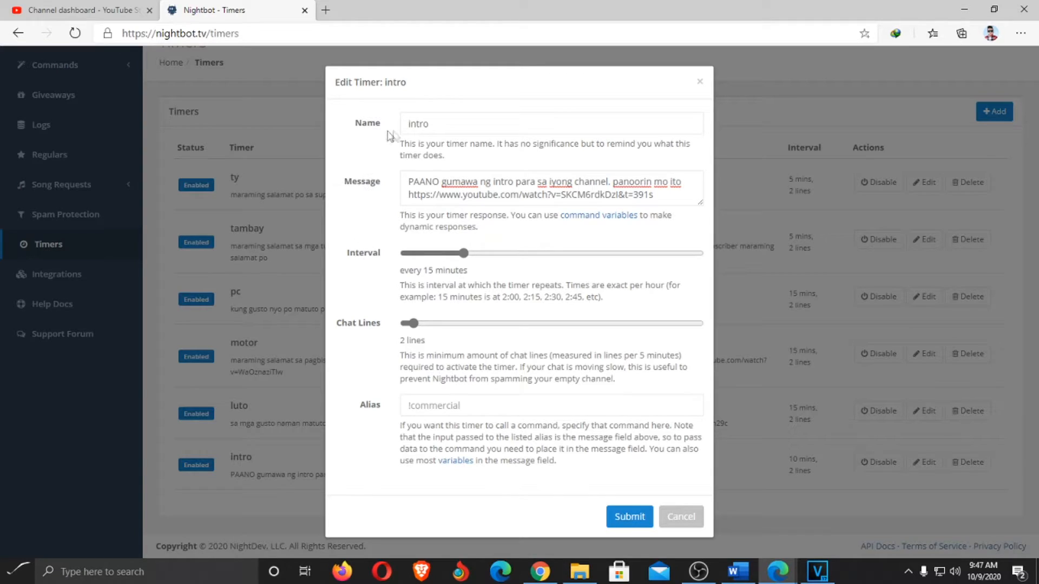
mouse_move(413, 324)
mouse_down()
mouse_move(480, 337)
mouse_move(415, 339)
mouse_up()
drag(431, 125, 403, 129)
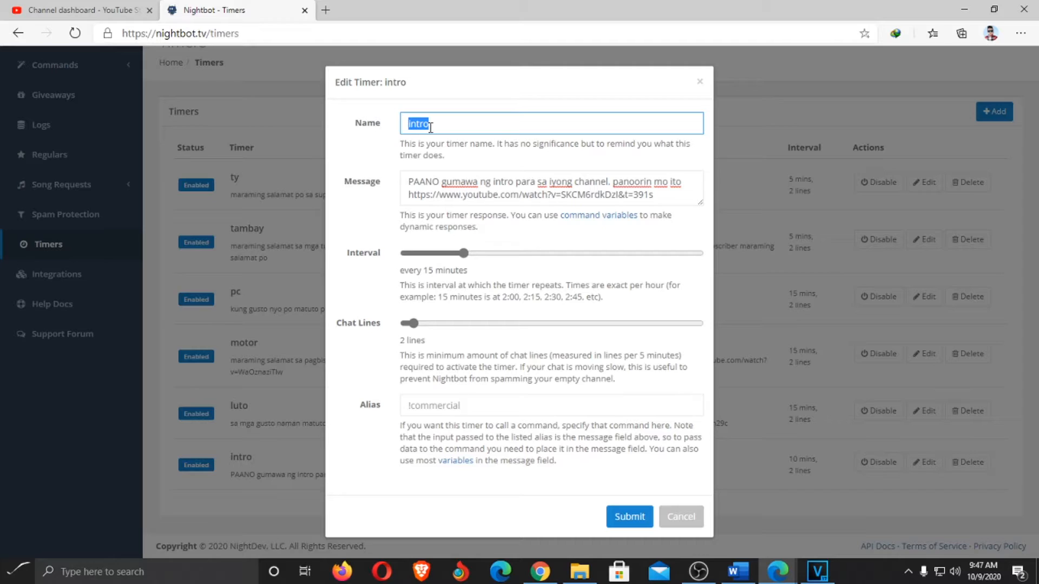
Undo the accidental move of message text into the intro timer's video link
drag(407, 182, 684, 180)
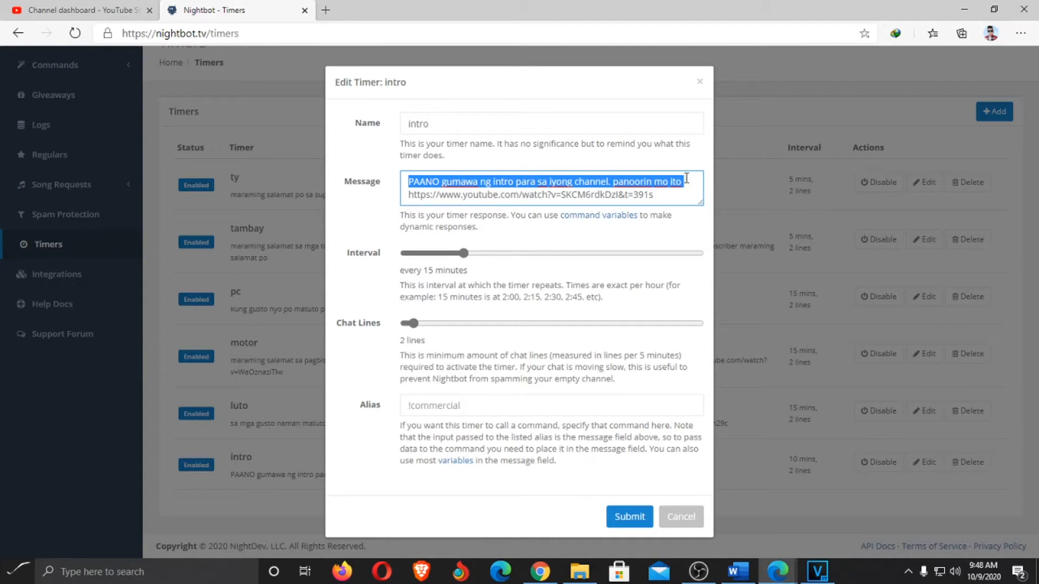
drag(409, 187, 498, 194)
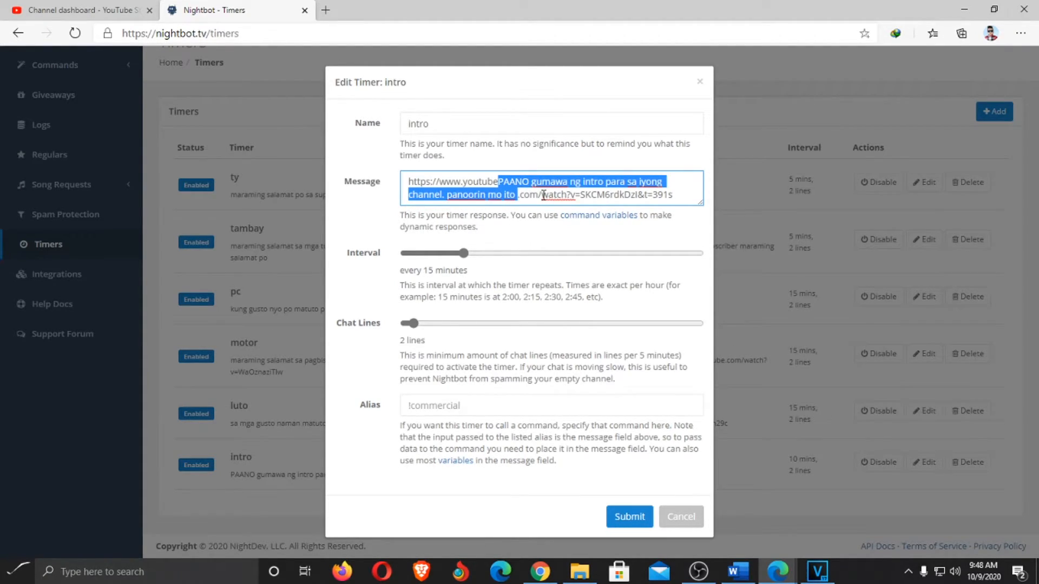
key(ctrl+z)
drag(654, 195, 408, 198)
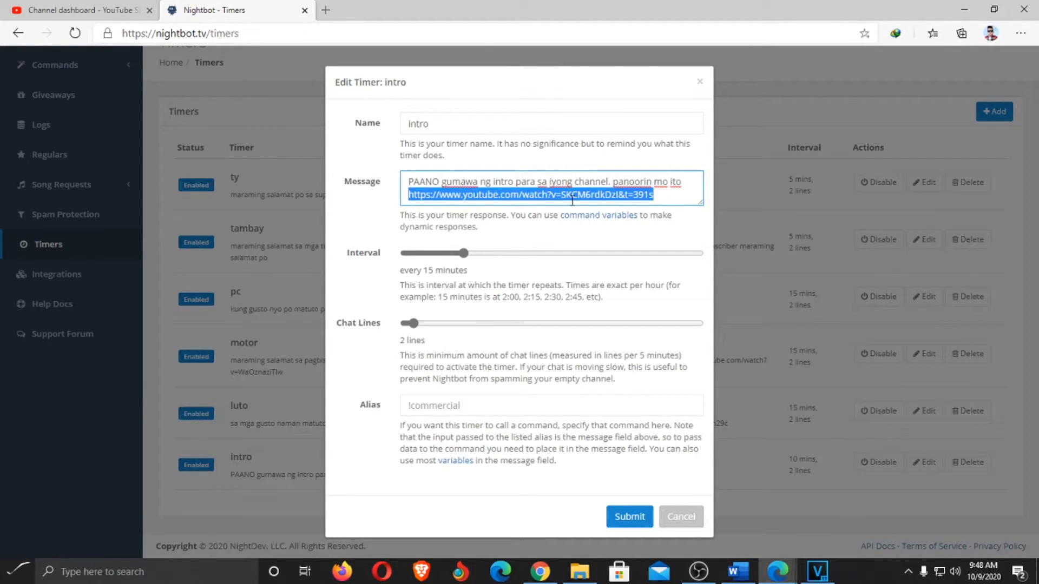
click(652, 197)
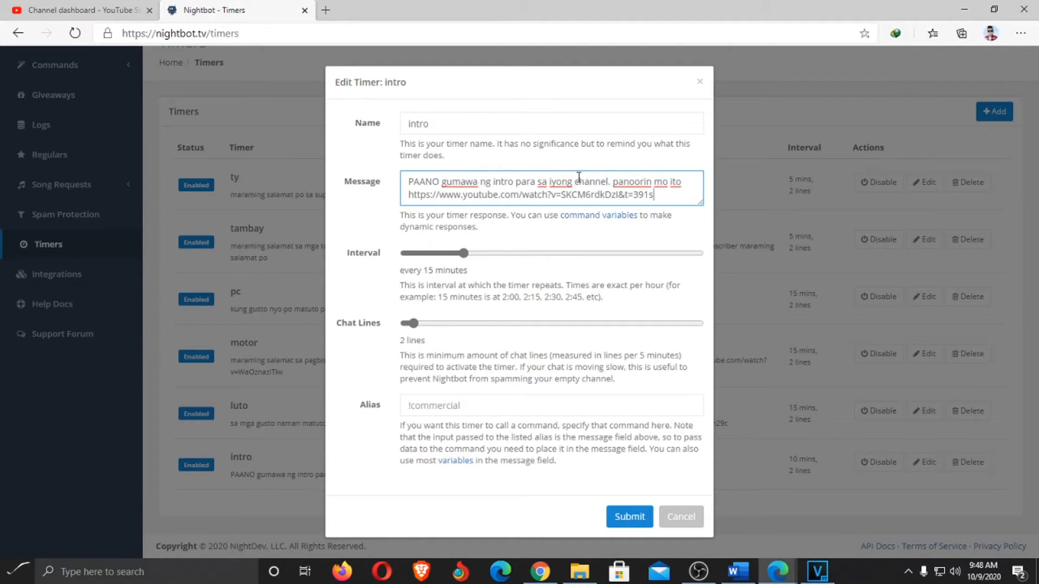
Save the intro timer at 15 minutes and start a blank new timer
click(429, 127)
double_click(429, 127)
drag(654, 196, 401, 182)
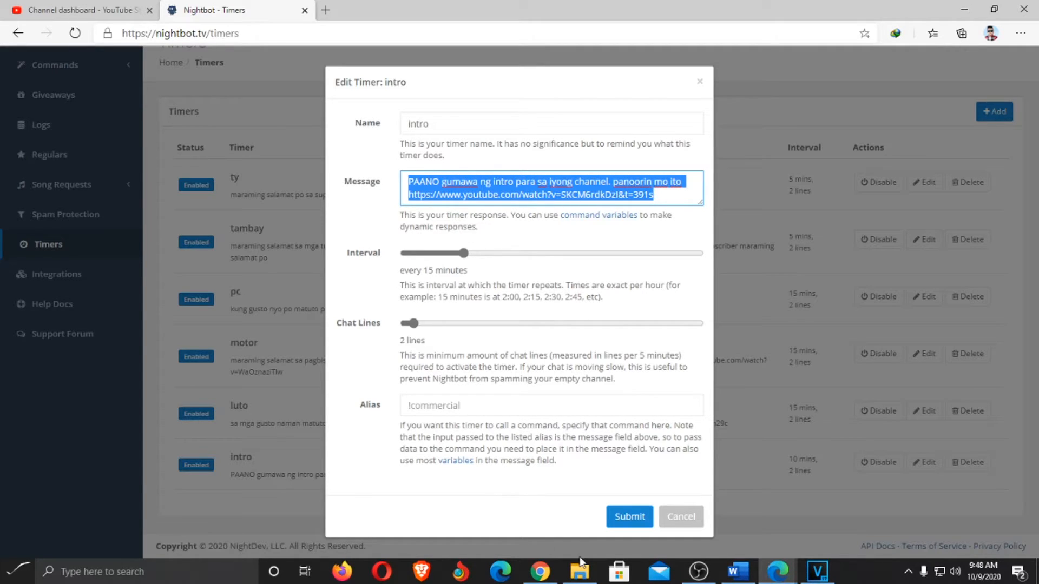
click(627, 520)
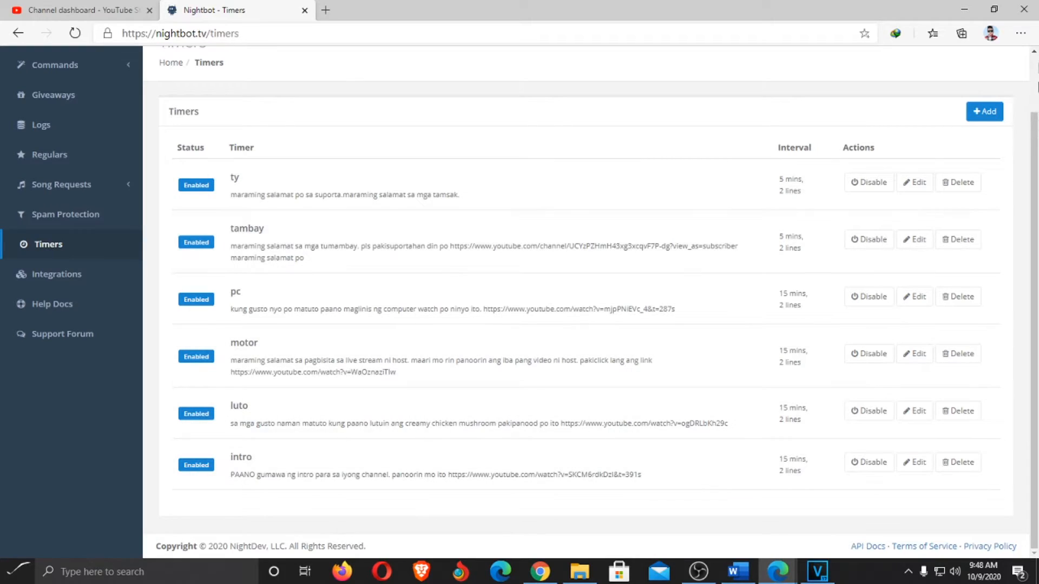
click(985, 113)
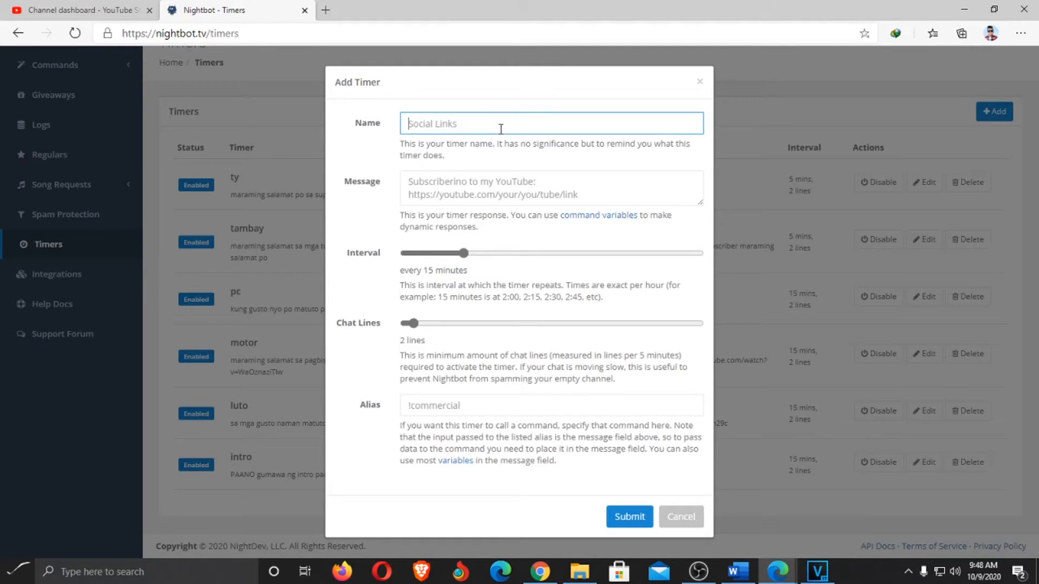
Name the new timer MRBTV and begin its message 'please support our sponsor'
text(MRBTV)
click(600, 183)
text(p)
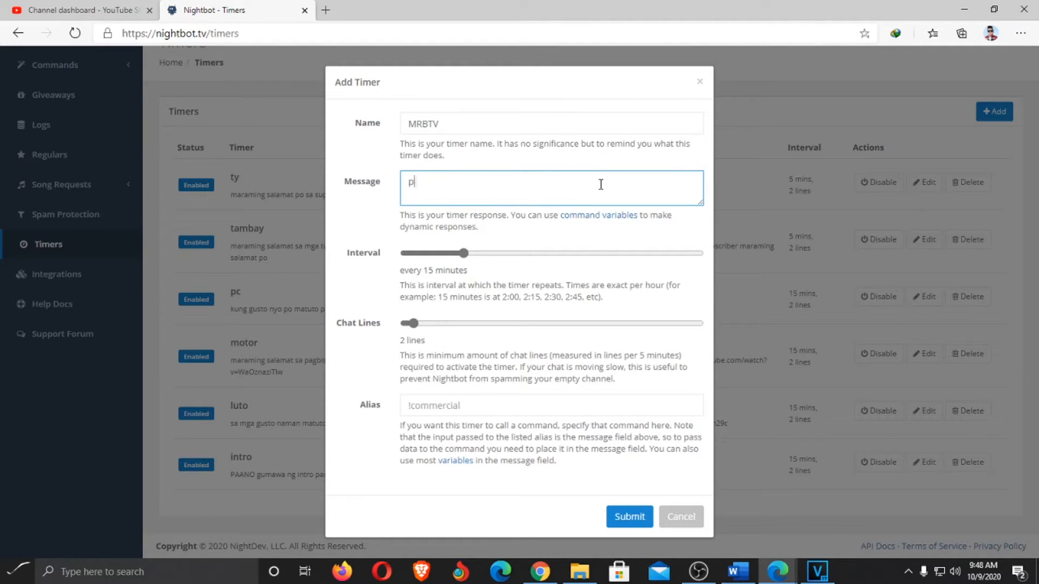
text(lease support our sponsor)
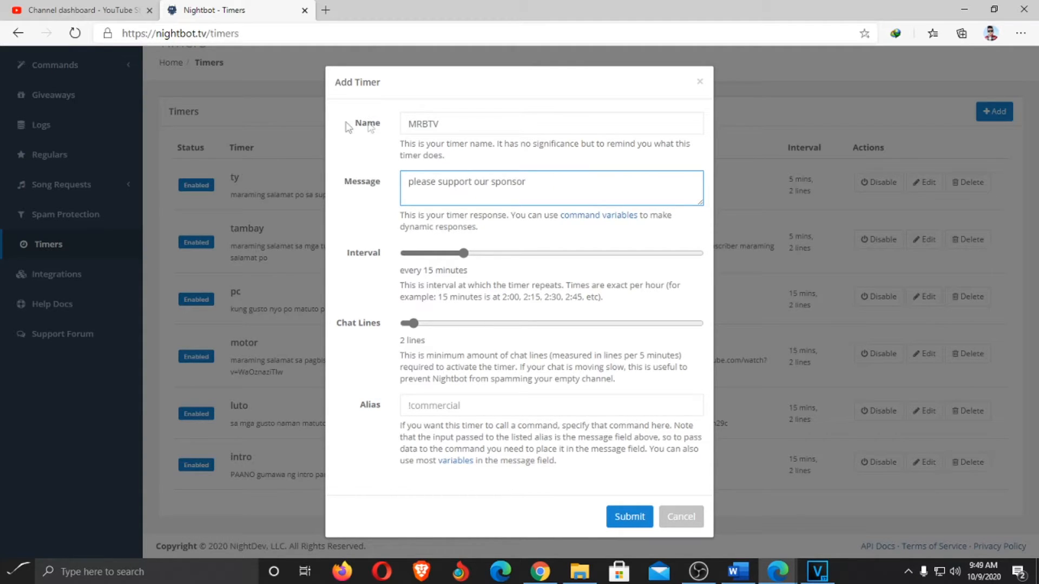
Open the MRB TV YouTube channel in a new tab and select its channel URL
click(325, 11)
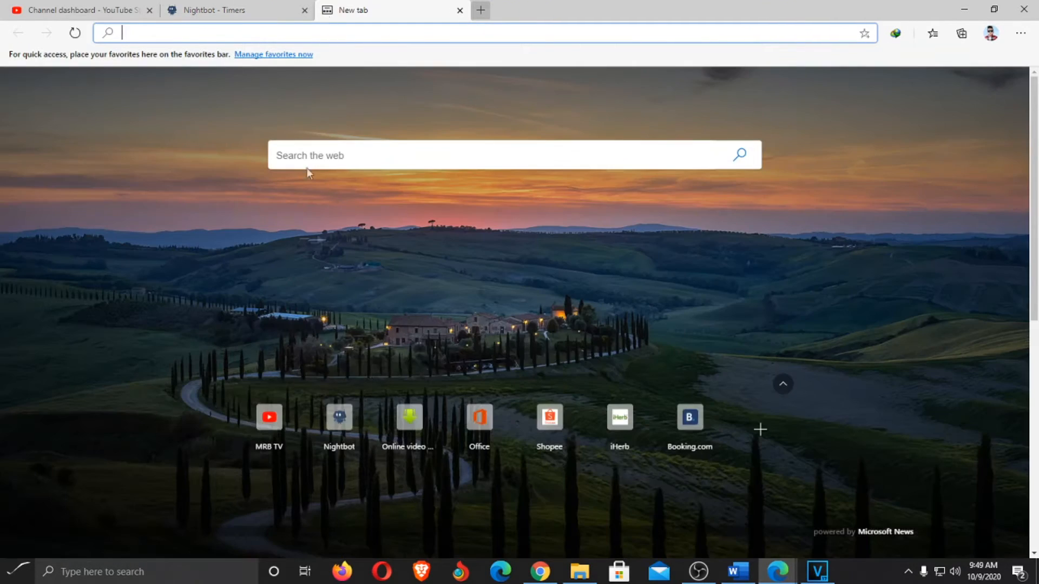
click(271, 421)
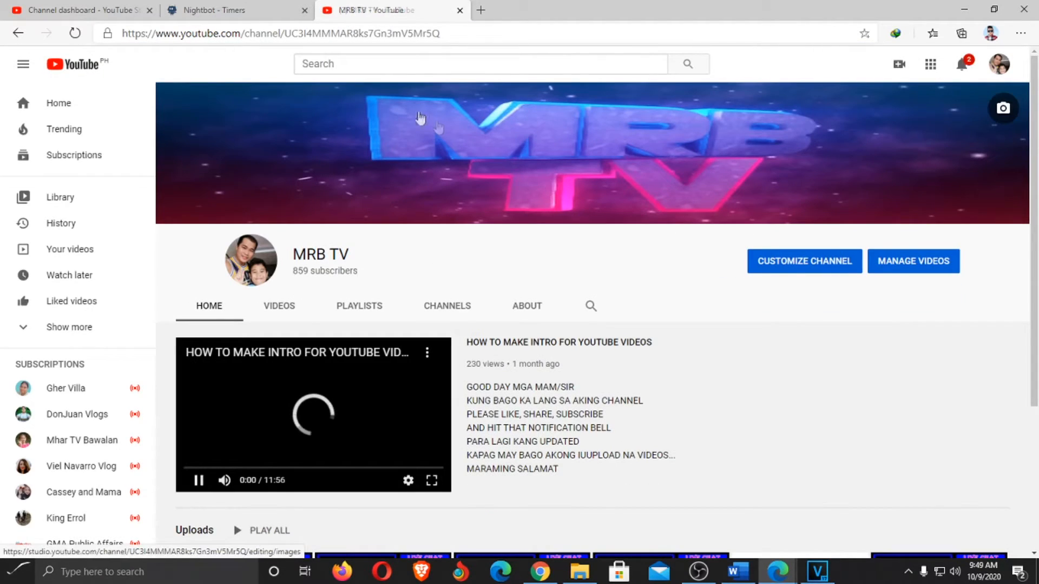
double_click(495, 37)
drag(483, 38, 323, 55)
Copy the MRB TV channel URL and paste it at the end of the timer message
right_click(171, 34)
click(205, 142)
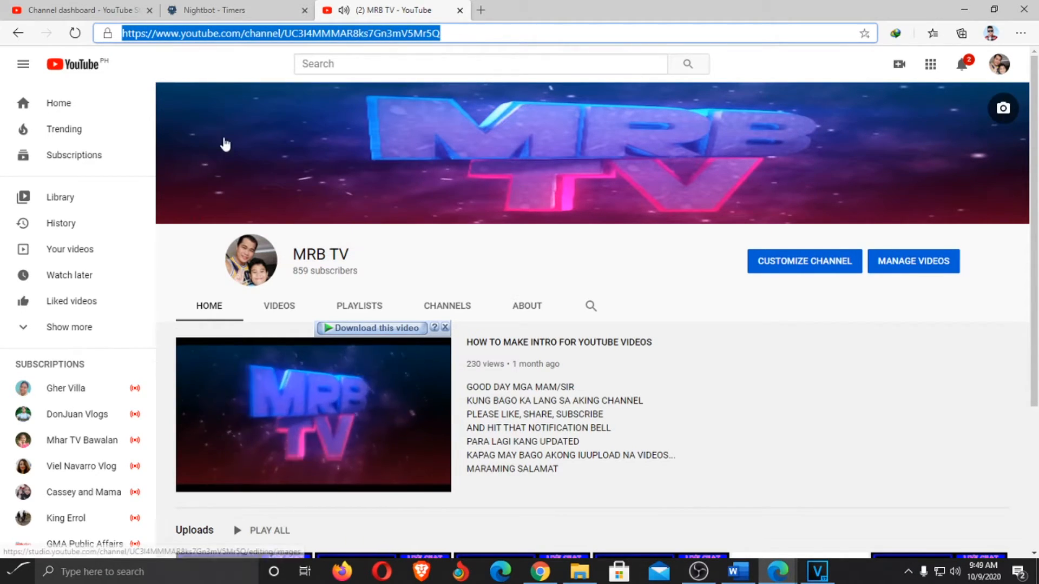
click(214, 10)
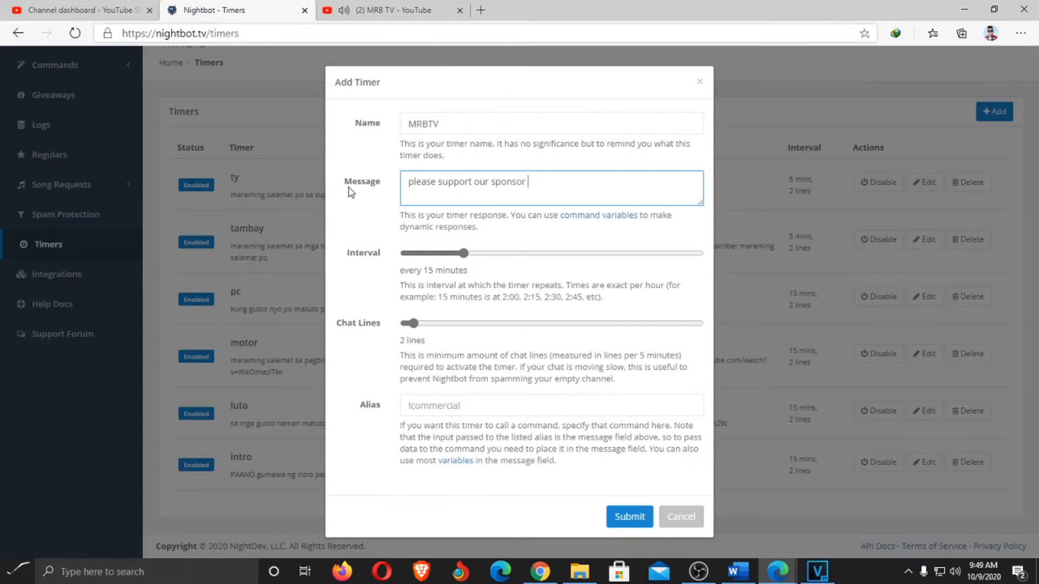
right_click(548, 184)
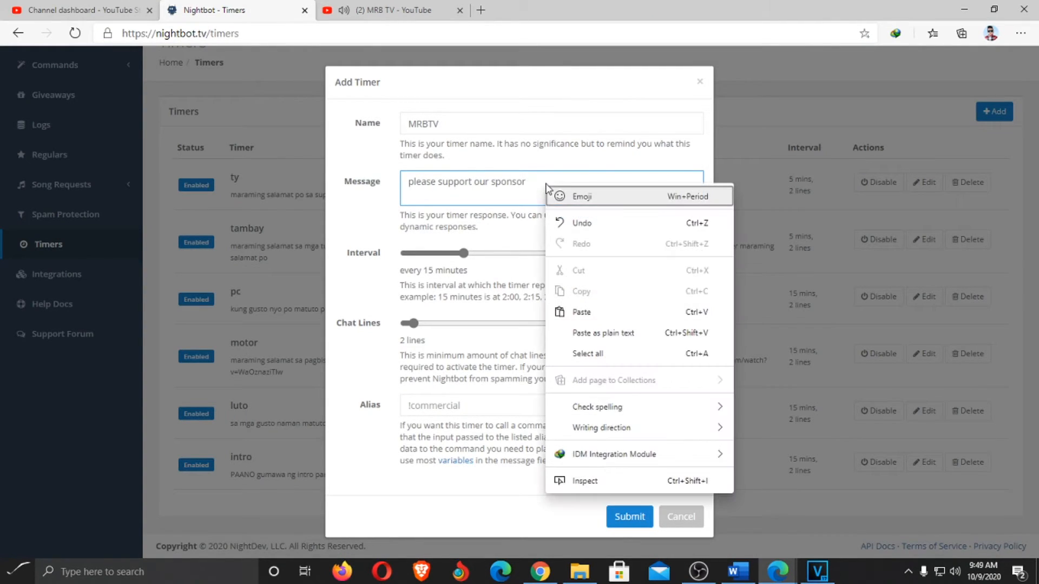
click(595, 311)
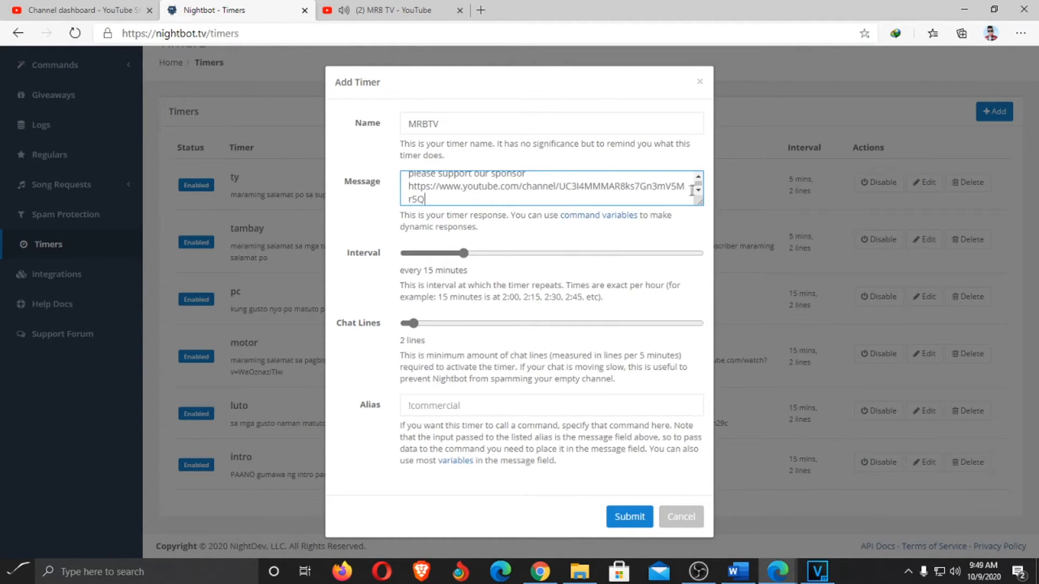
Set the MRBTV timer to 3 chat lines and a 10-minute interval, then save it
scroll(701, 182, up, 1)
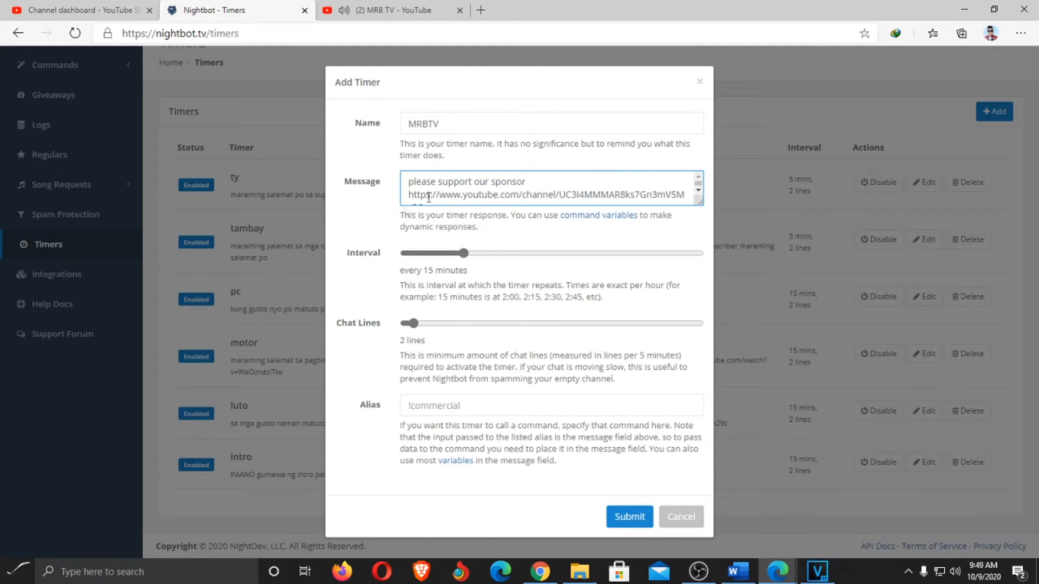
click(419, 324)
drag(419, 325, 417, 326)
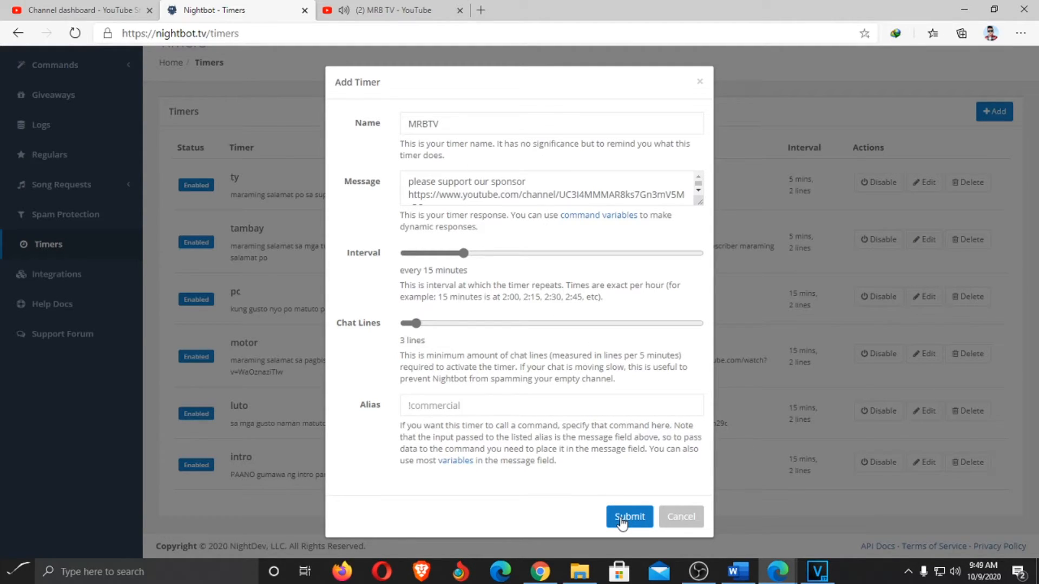
drag(464, 255, 438, 254)
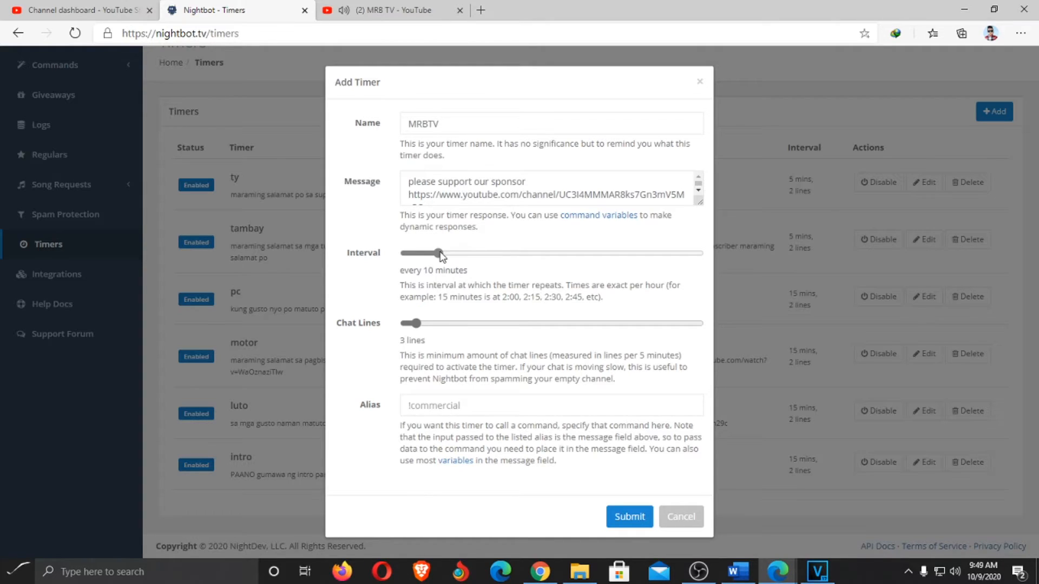
click(612, 518)
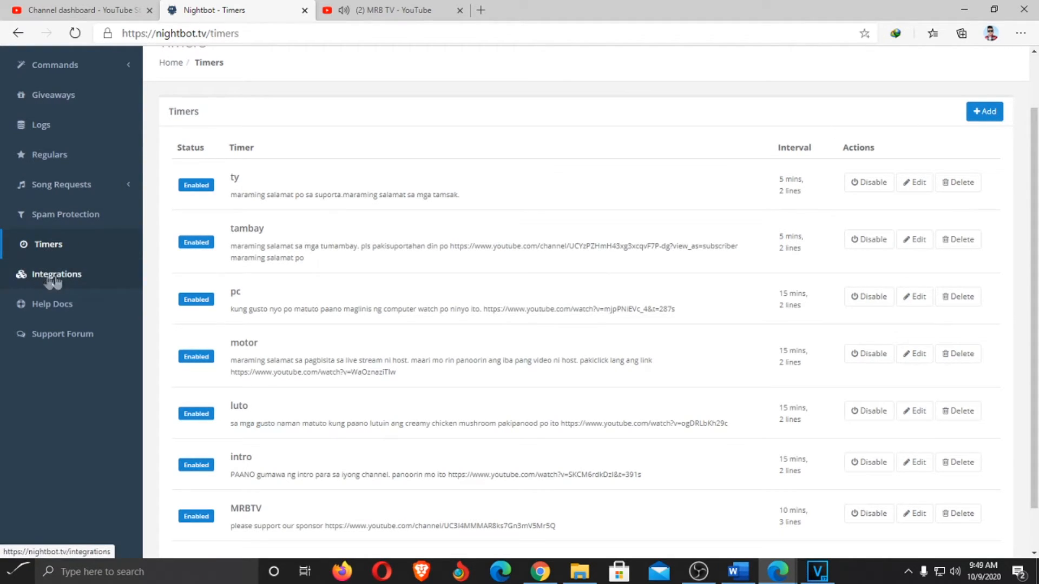
Mute the YouTube tab and open Nightbot's Custom commands list
scroll(499, 302, up, 2)
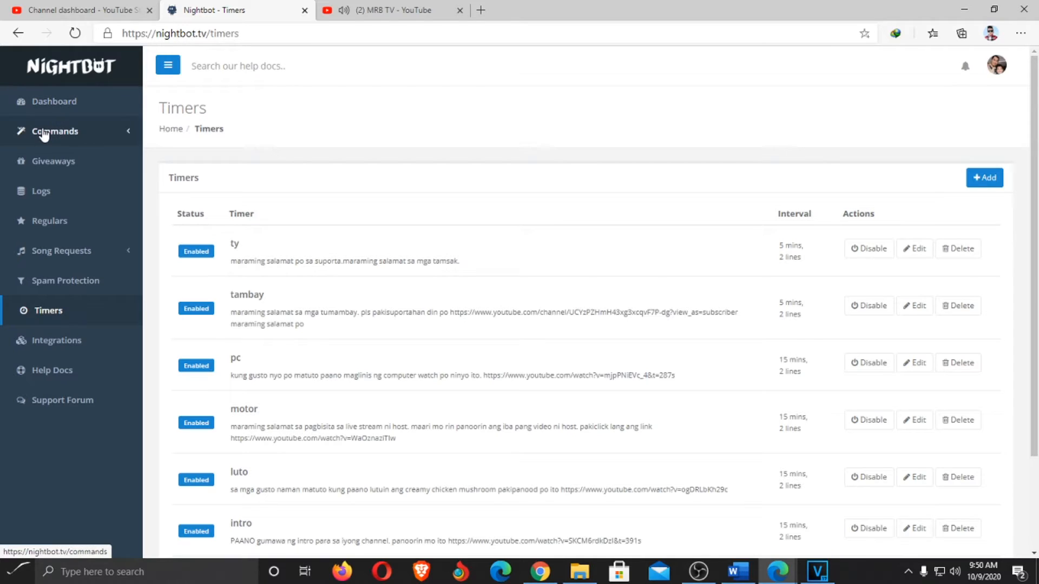
click(345, 10)
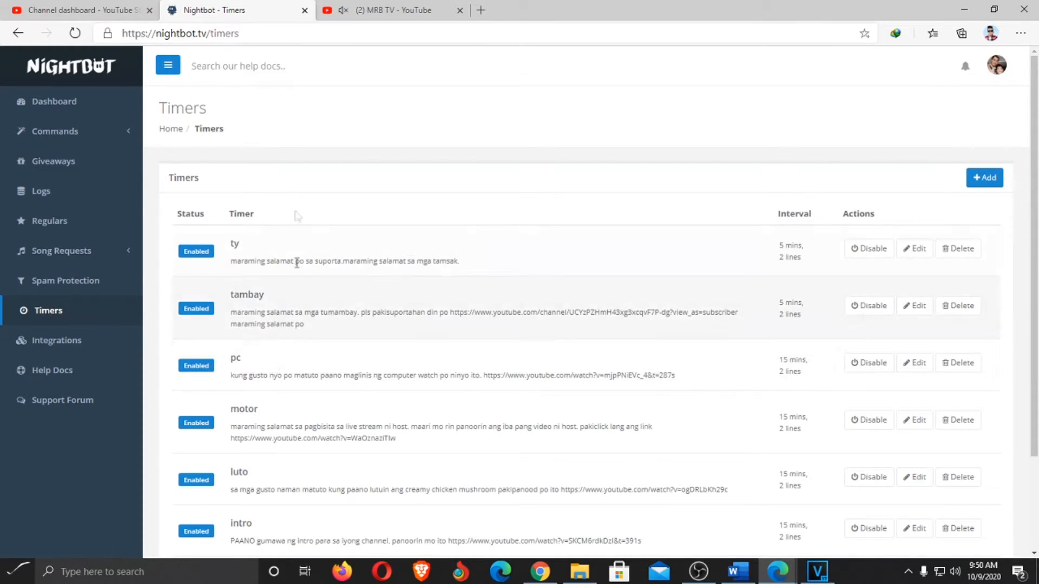
click(56, 132)
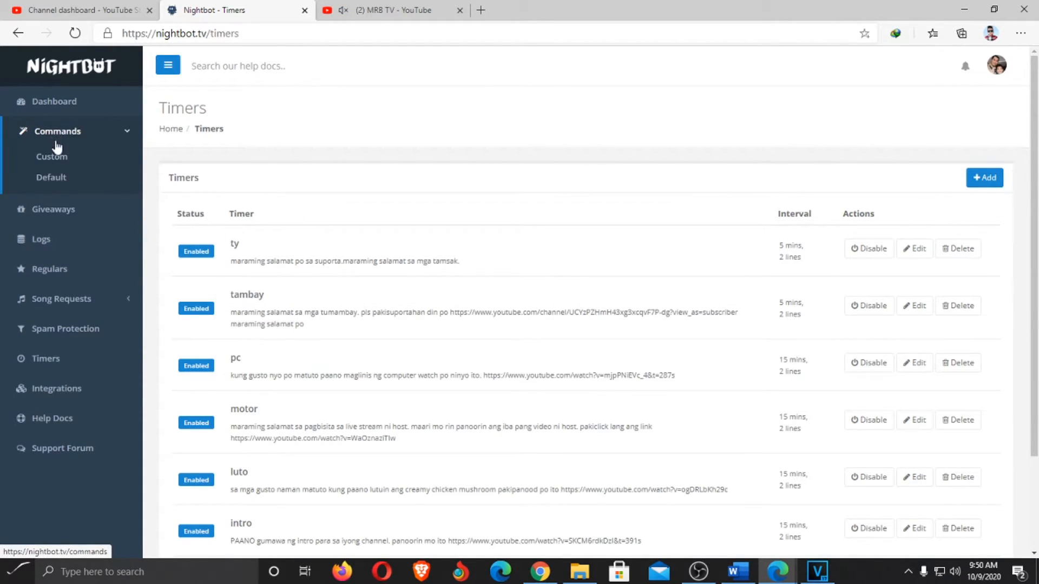
click(53, 157)
scroll(261, 425, down, 1)
scroll(260, 428, up, 1)
scroll(261, 430, down, 1)
scroll(260, 430, up, 1)
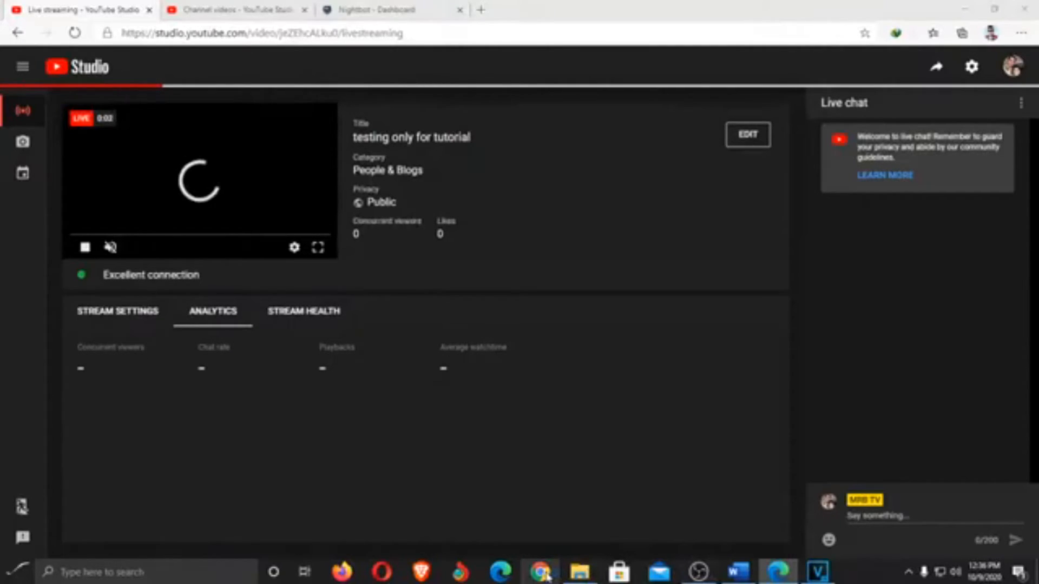
Join the live stream as a viewer from YouTube notifications in a second browser window
click(547, 576)
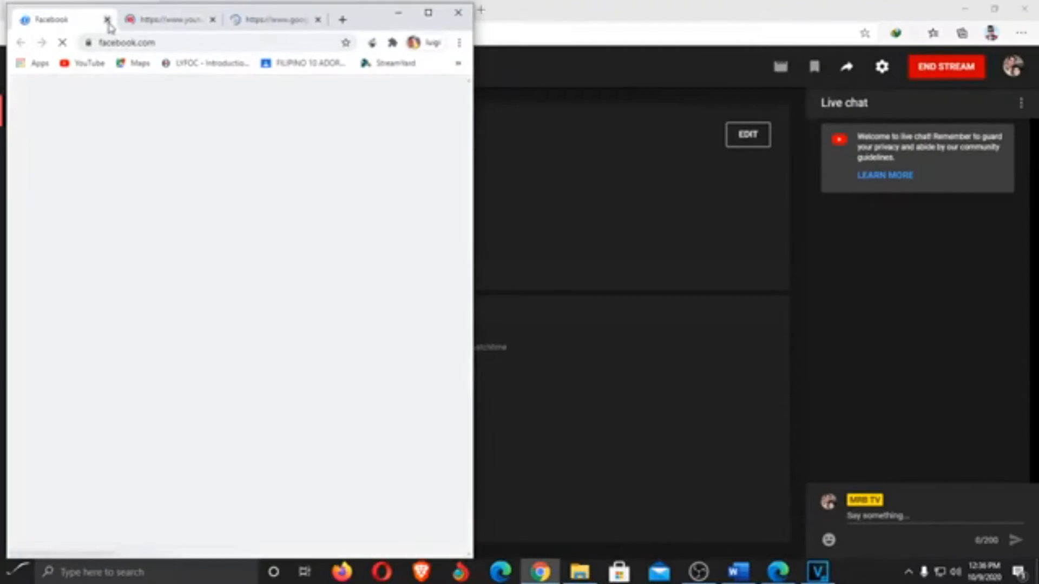
click(107, 19)
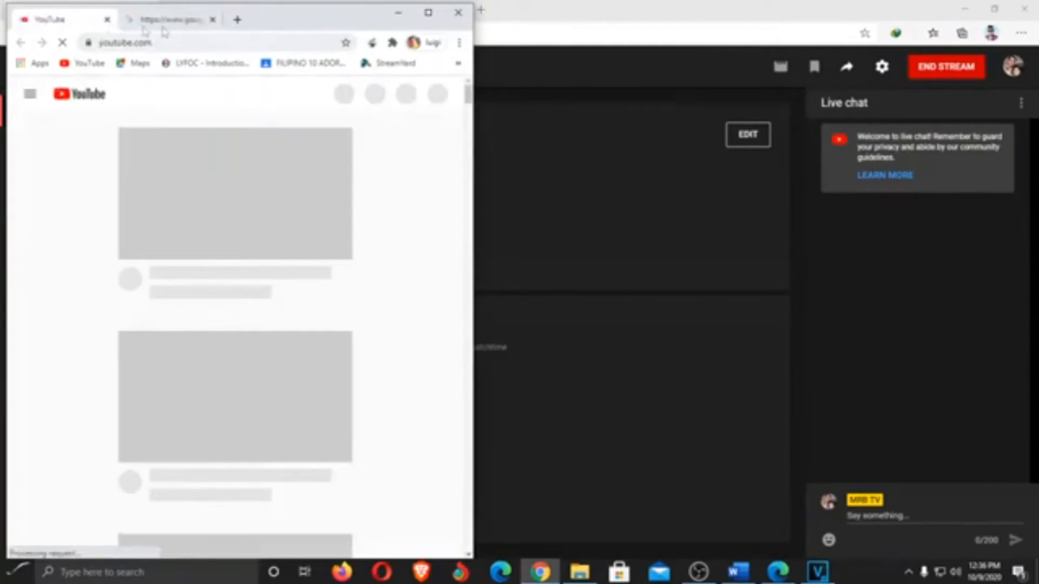
click(212, 20)
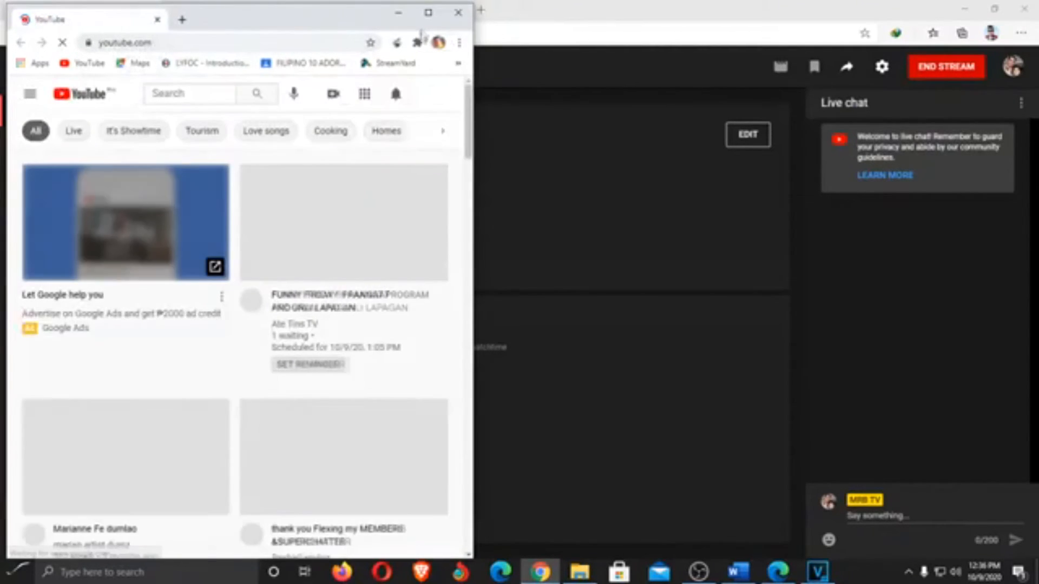
click(398, 13)
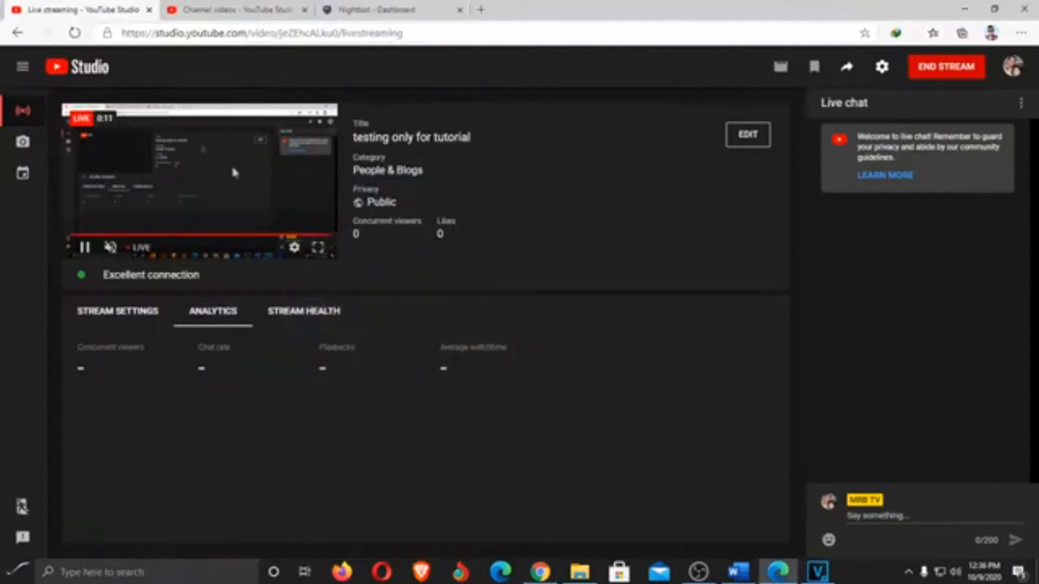
click(541, 572)
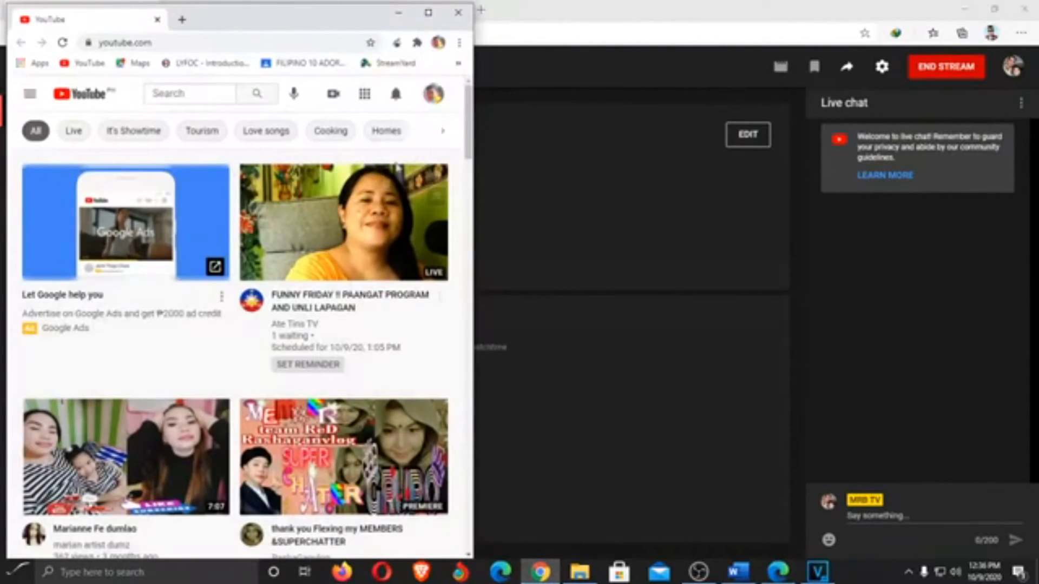
click(396, 95)
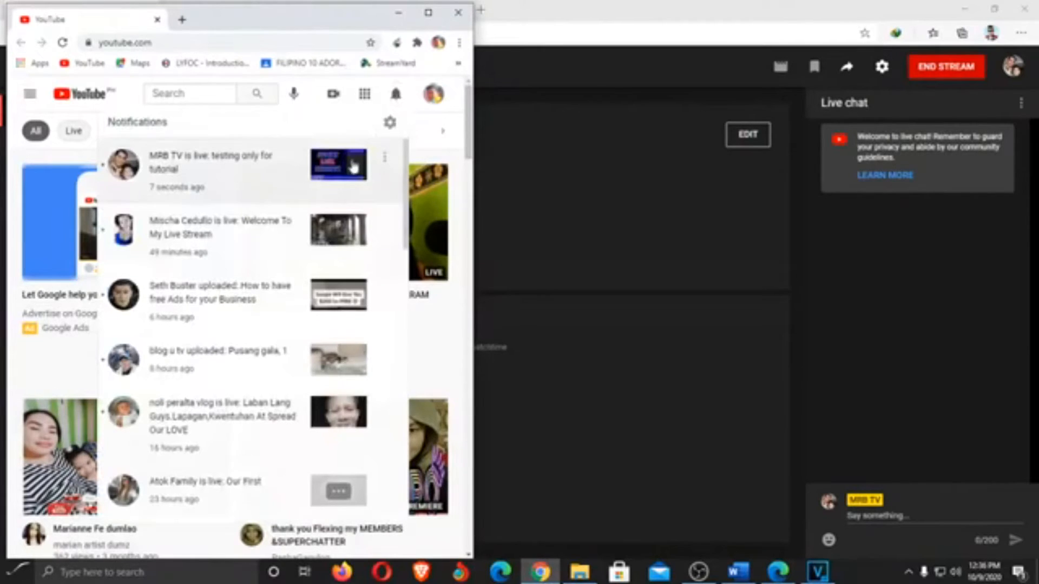
click(353, 166)
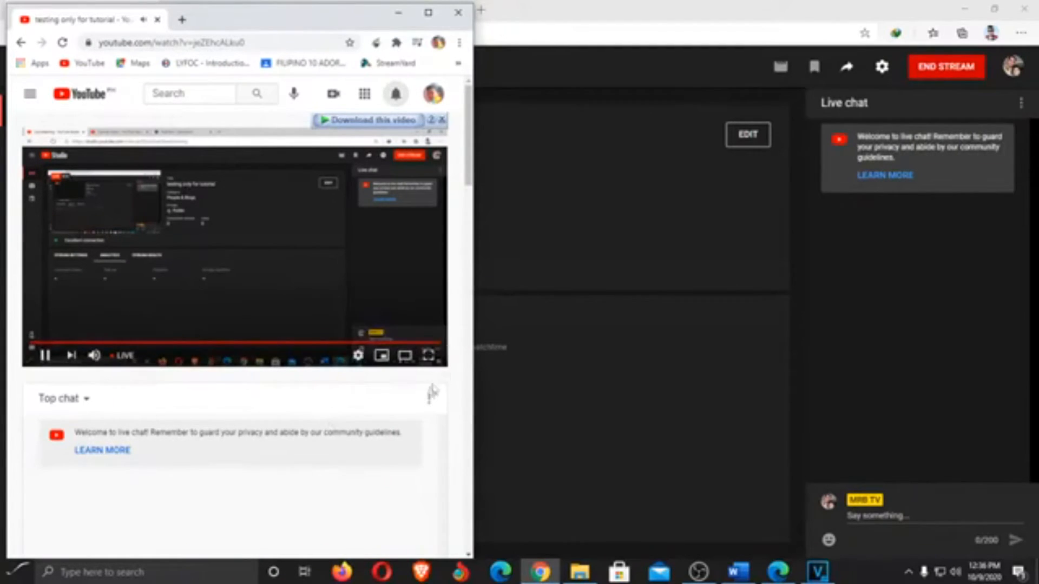
Post a viewer message ('tamsak host') in the live chat, then return to check the chat
scroll(462, 319, down, 3)
scroll(467, 309, down, 2)
click(216, 449)
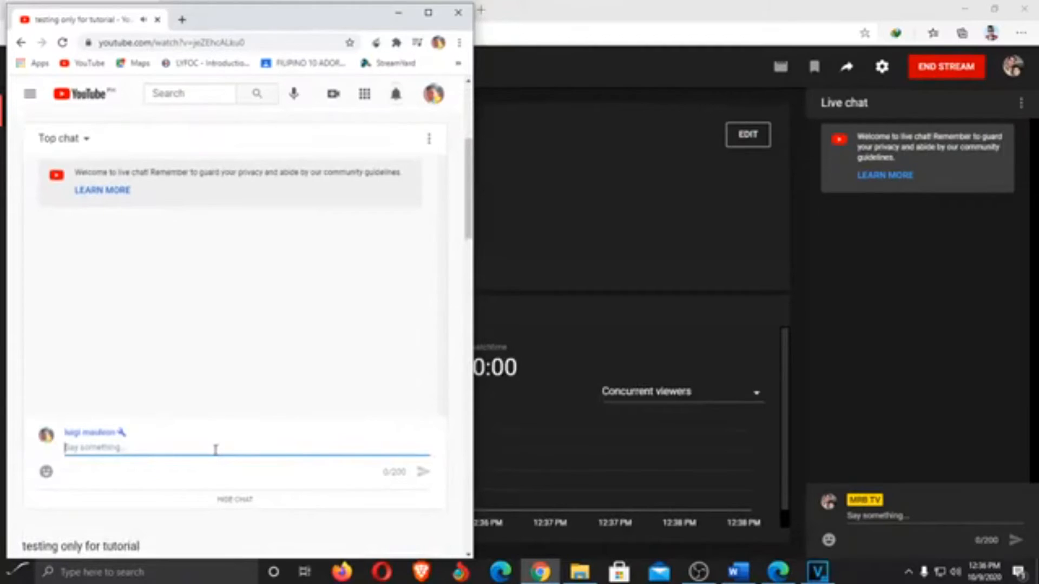
text(testing)
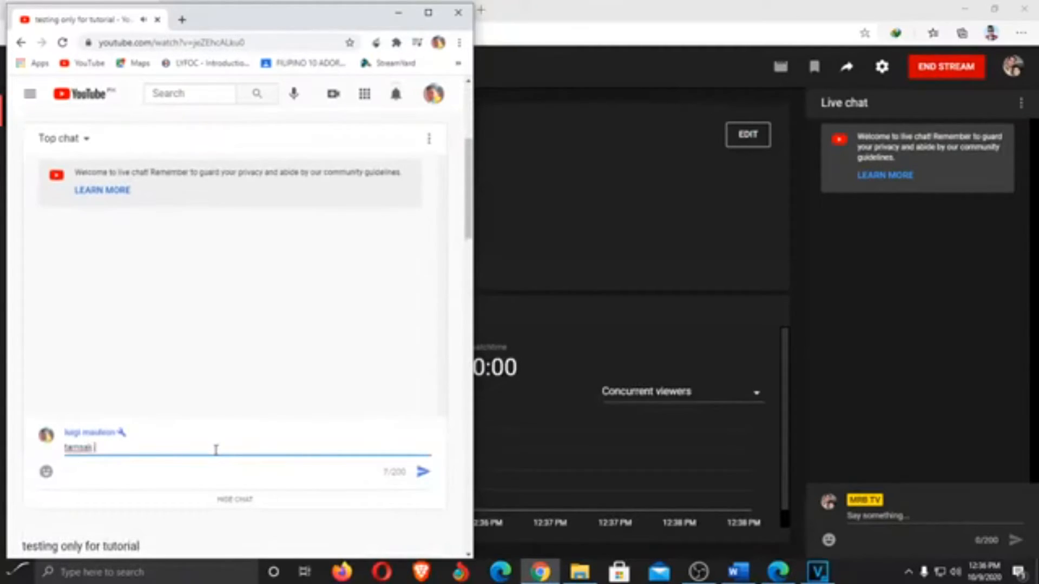
key(Return)
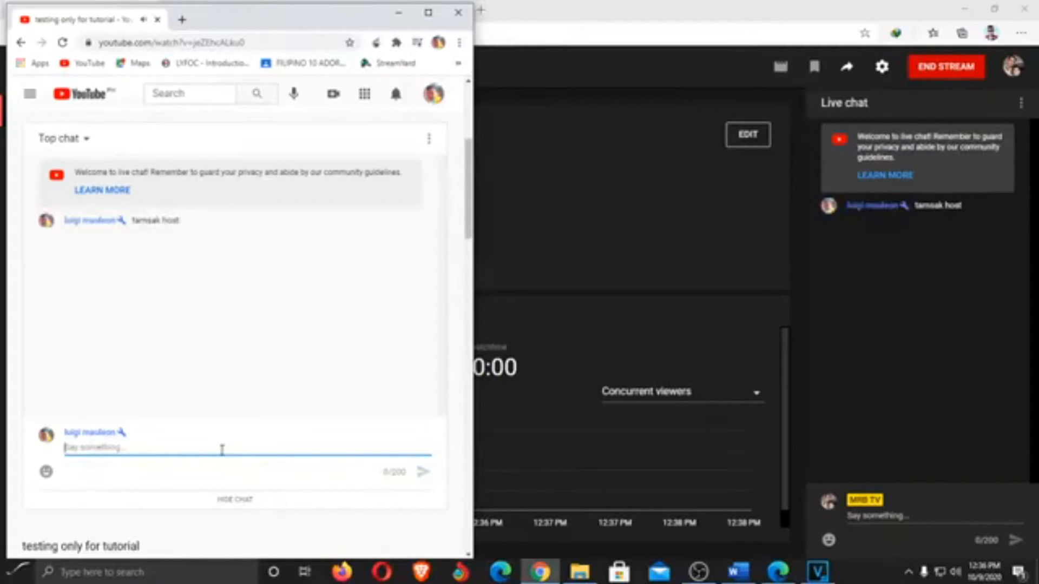
click(398, 13)
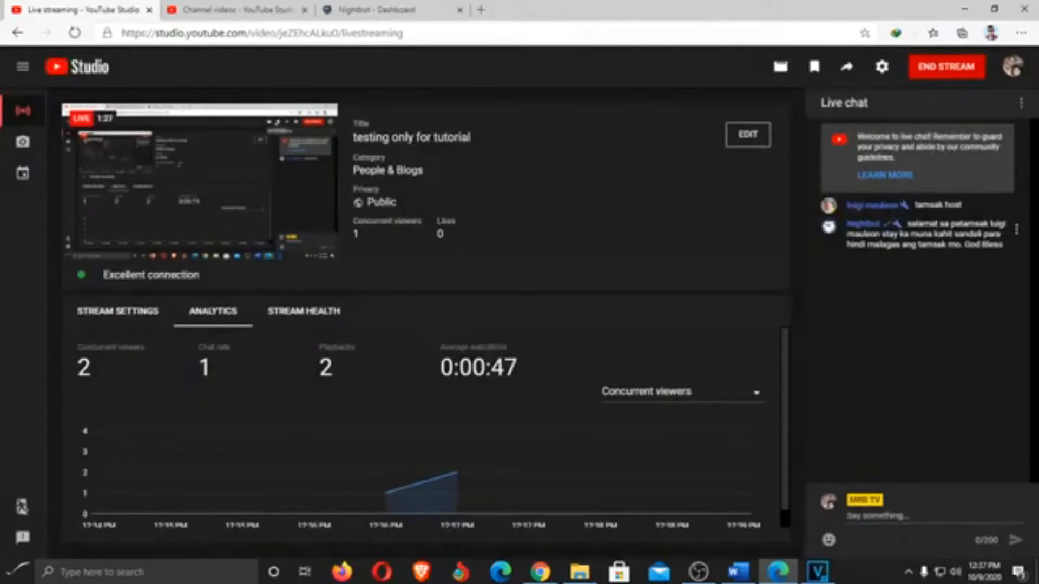
Load Nightbot's Custom commands list, then go back to the live streaming tab
click(371, 15)
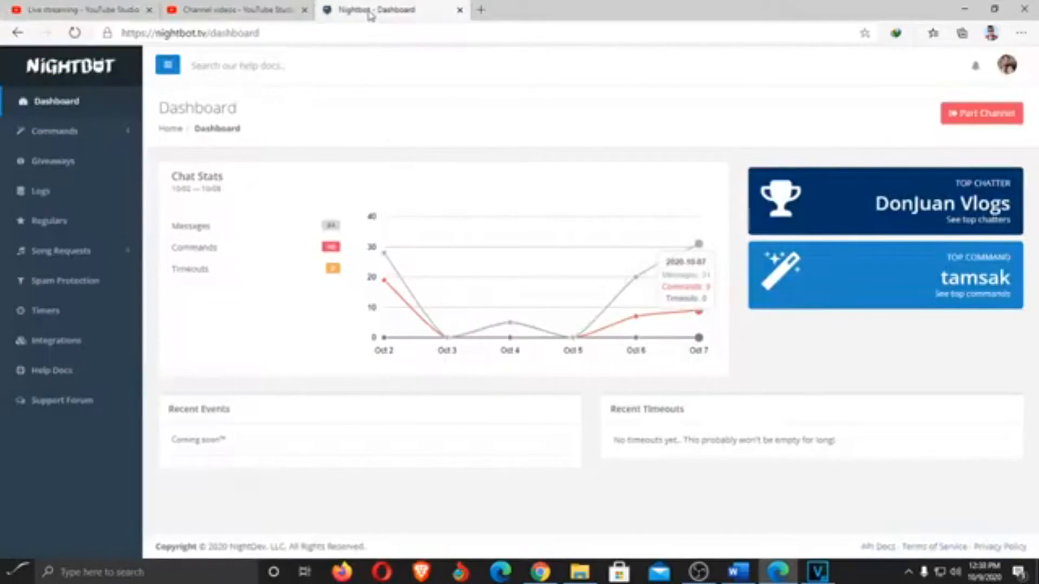
click(76, 135)
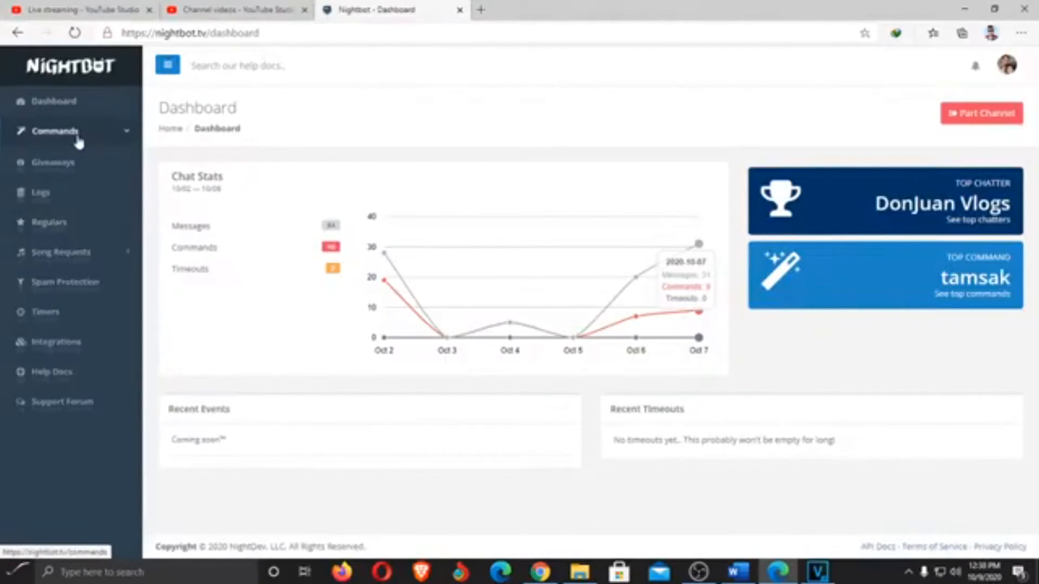
click(80, 160)
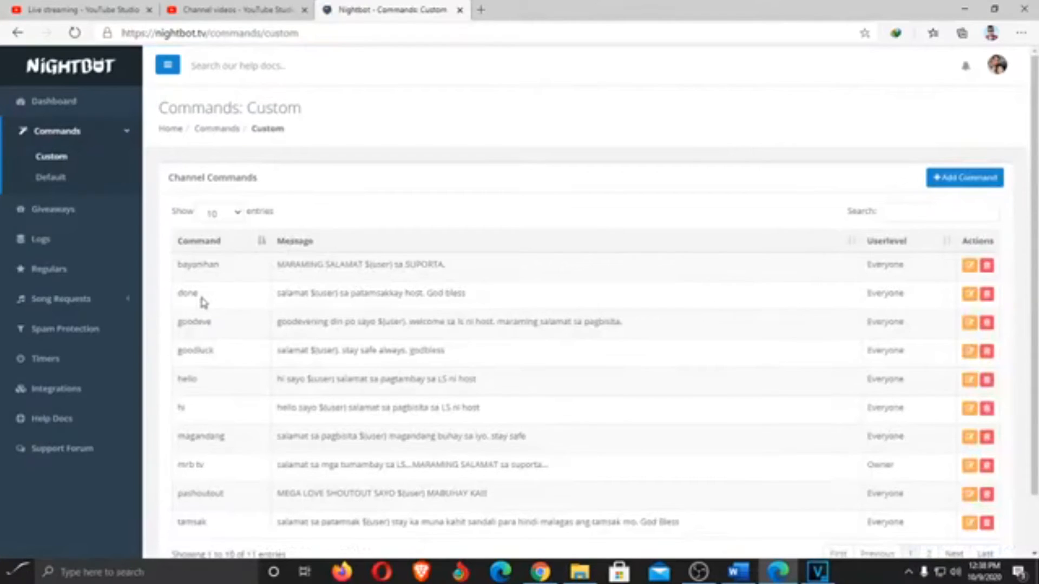
click(221, 12)
click(120, 13)
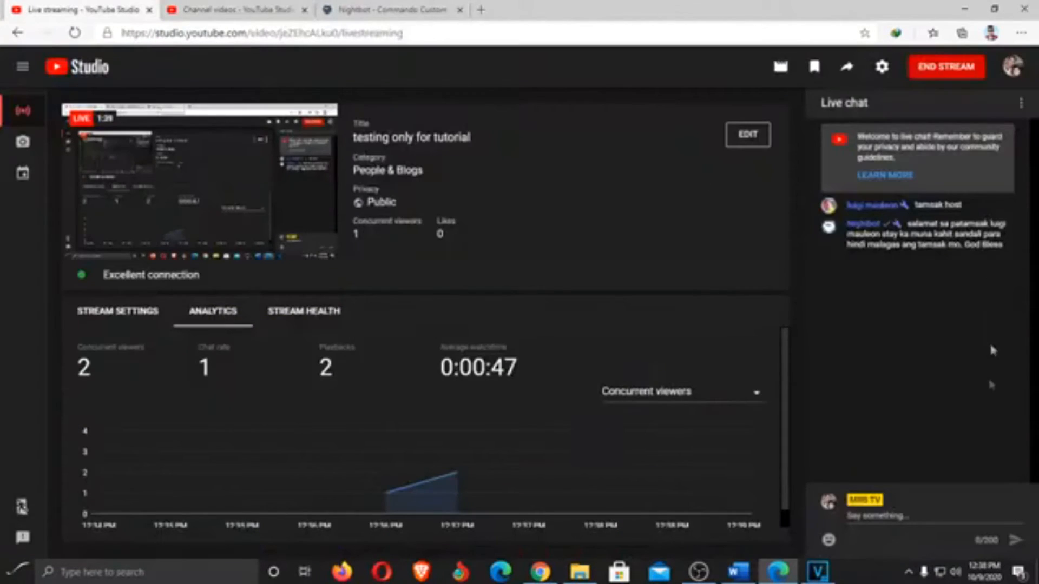
Send 'done' in the live chat from the viewer's browser to test Nightbot's reply
click(924, 514)
text(done)
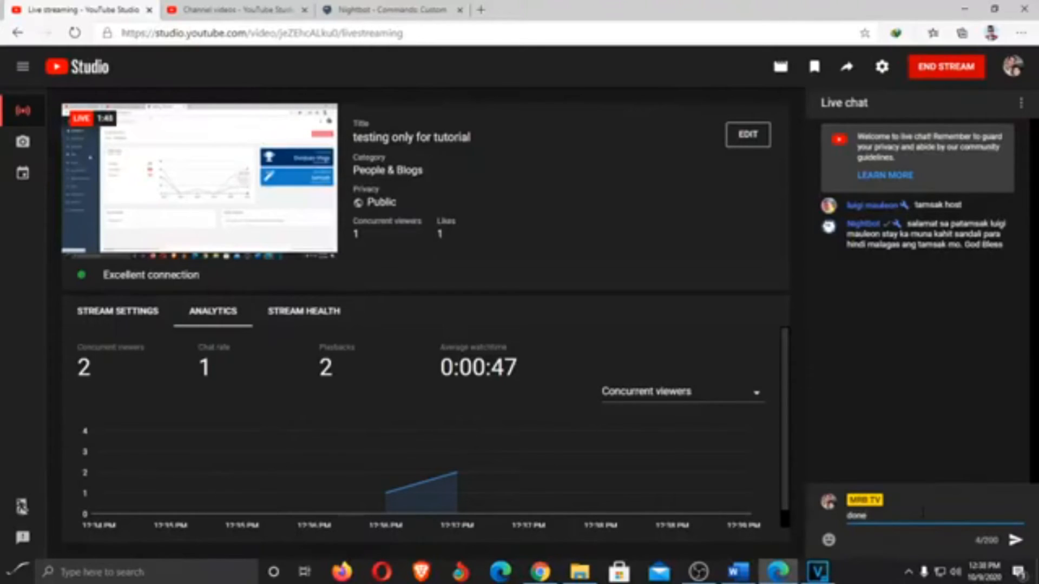
click(540, 571)
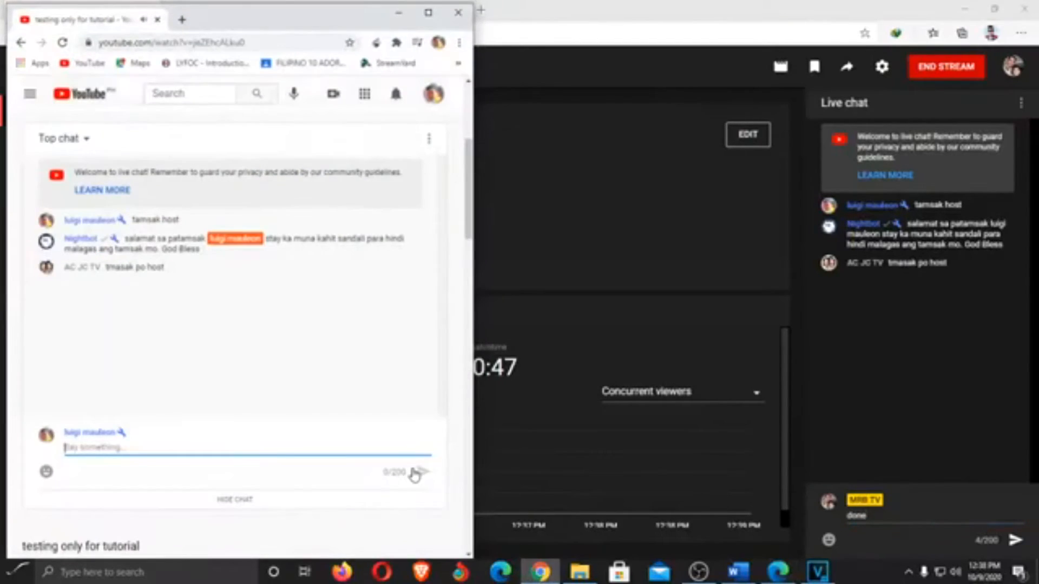
text(done)
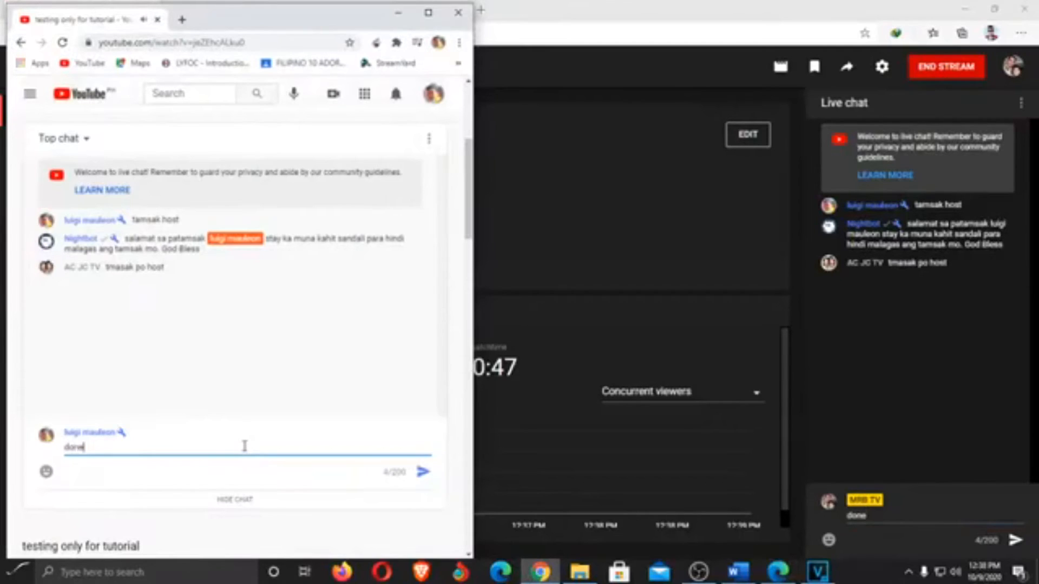
key(Return)
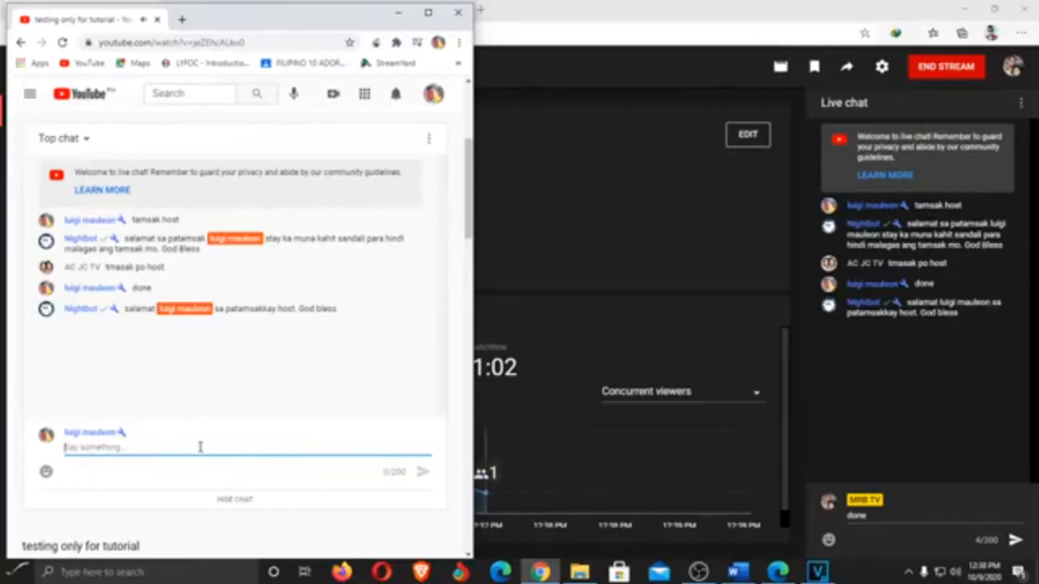
Back on the host's live page, send an @-mention reply 'salamat sa' to the first viewer
click(890, 514)
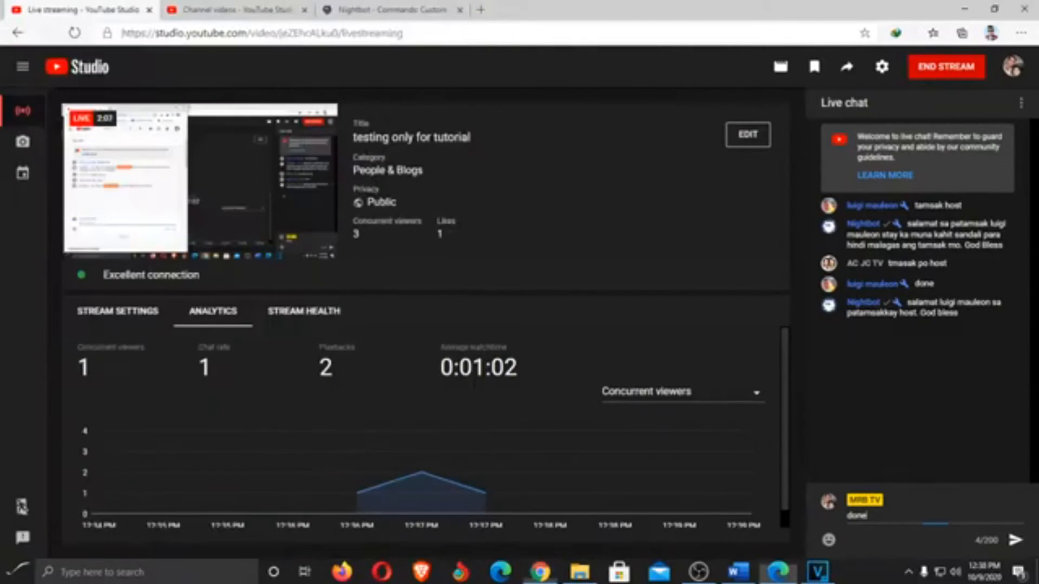
drag(872, 516, 841, 524)
text(d)
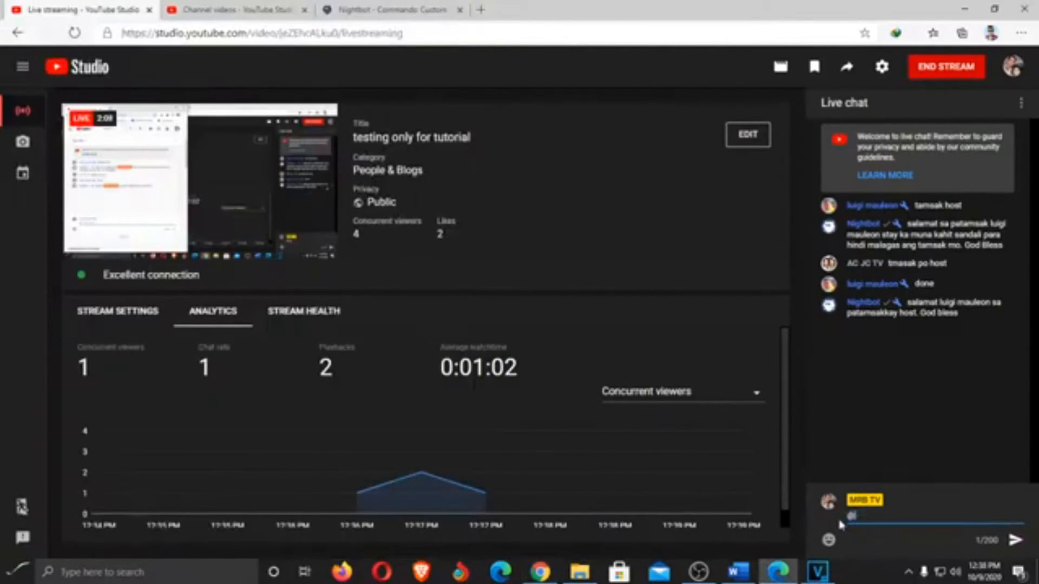
text(ac)
click(878, 490)
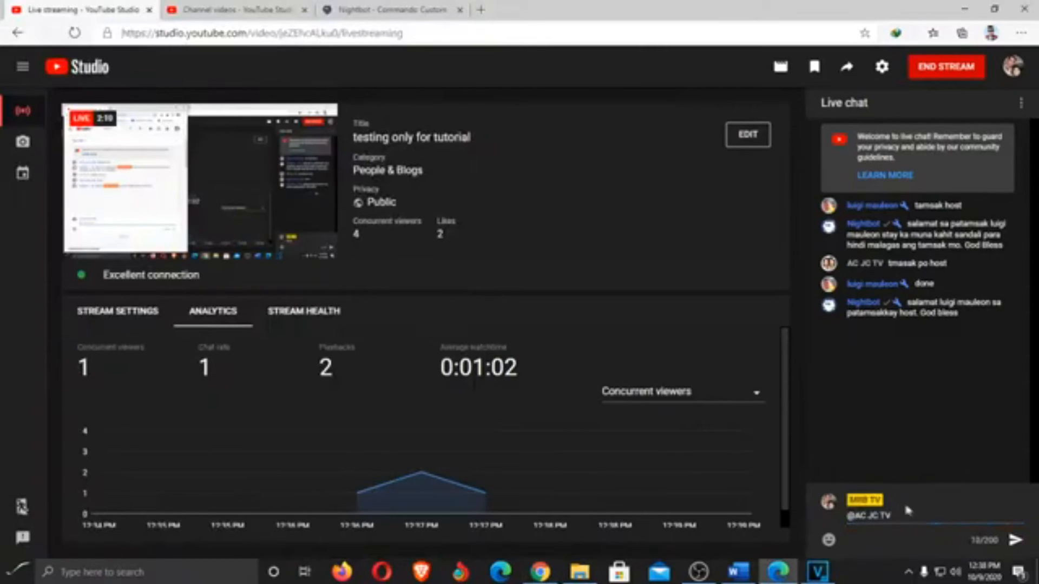
text(salamat sa pagbisita)
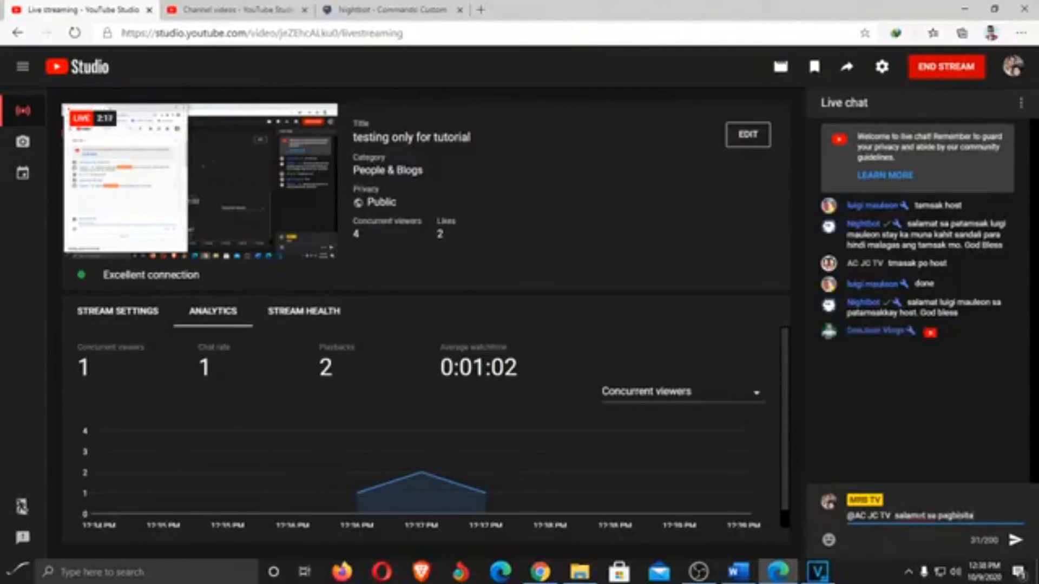
key(Return)
Reply to the second viewer with 'gumagawa na ako ng tutorial', then end the live stream
text(@don)
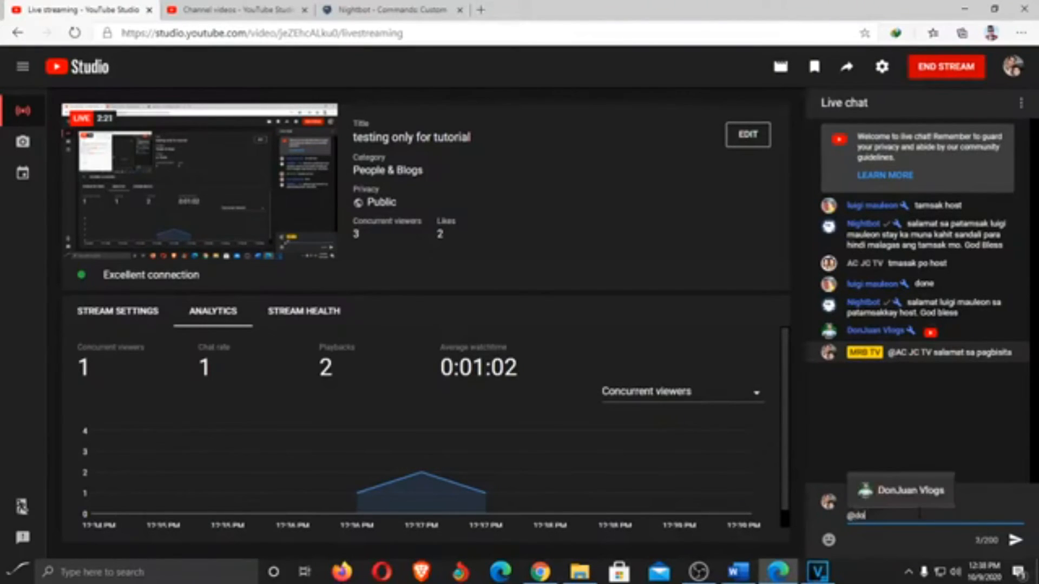
click(916, 496)
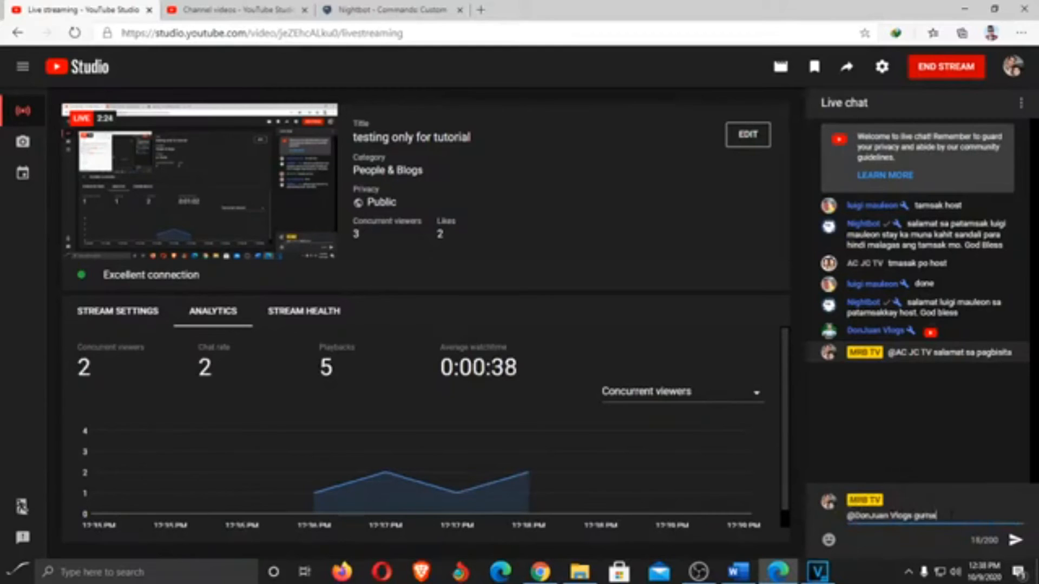
text(gumagawa na ako ng tutorial)
key(Return)
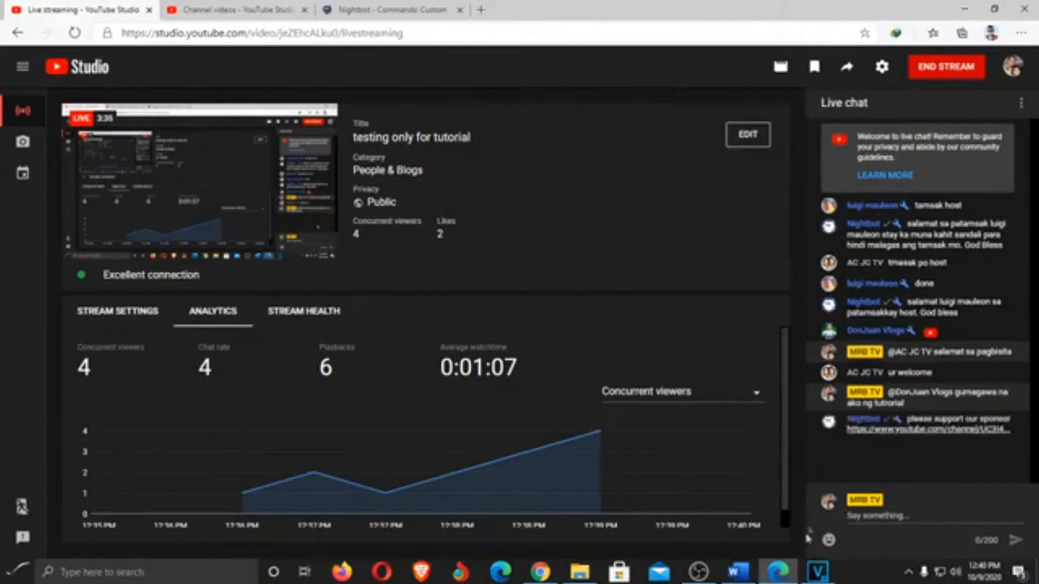
click(949, 70)
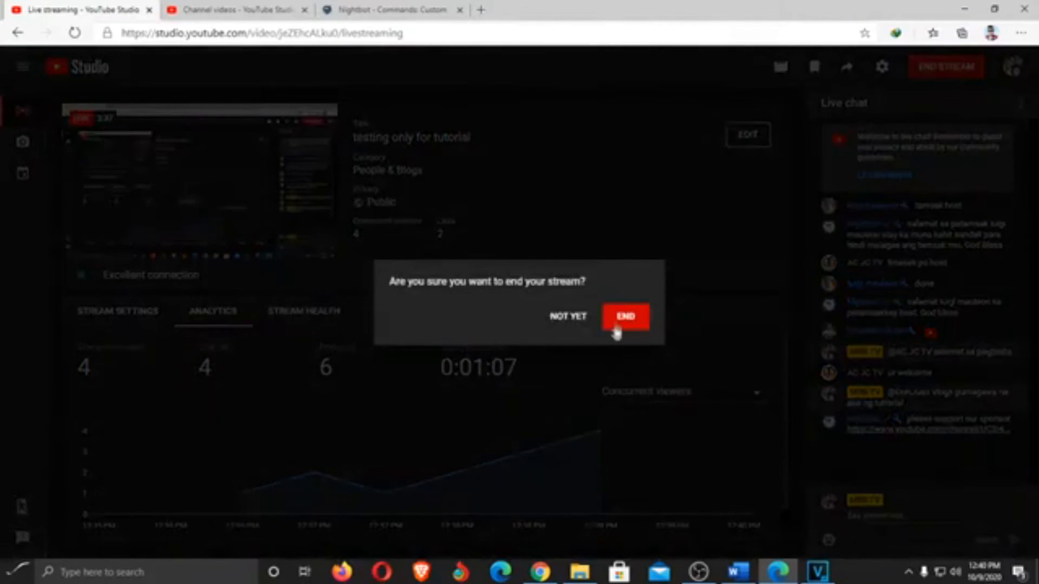
click(616, 320)
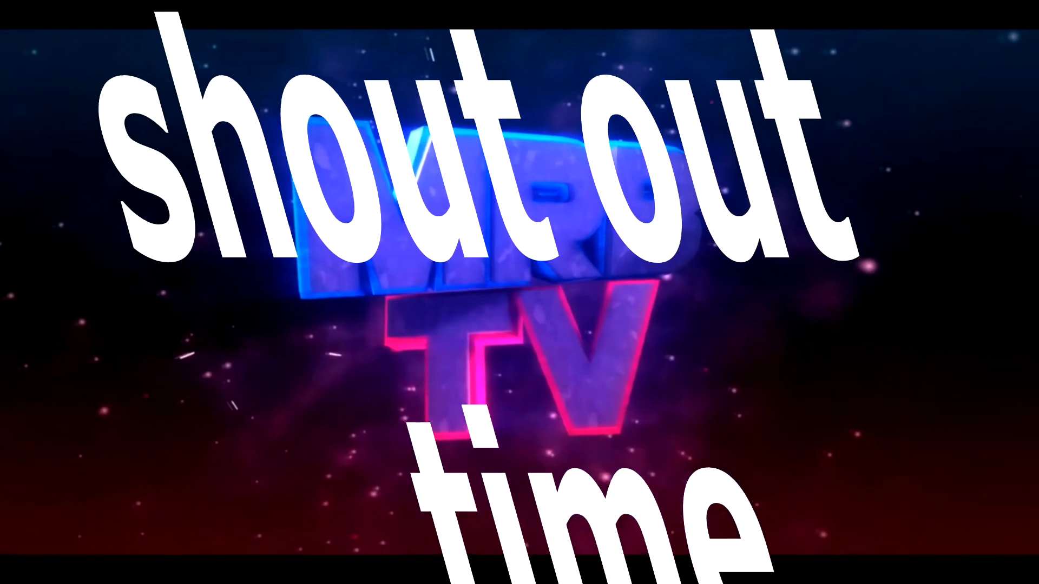